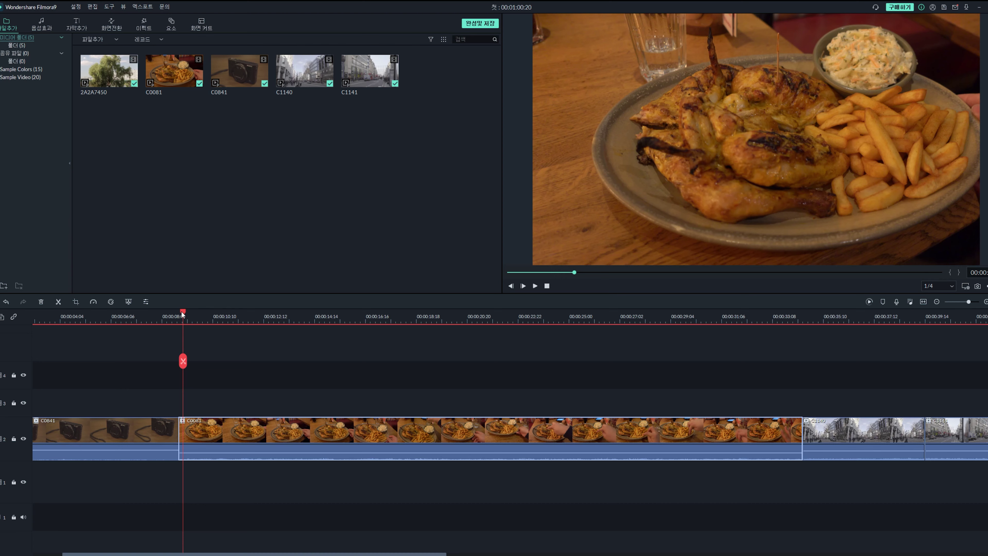
Split the food clip C0081 at about 00:00:10:10, delete the part before the split, and play across the cut from C0841.
key("space")
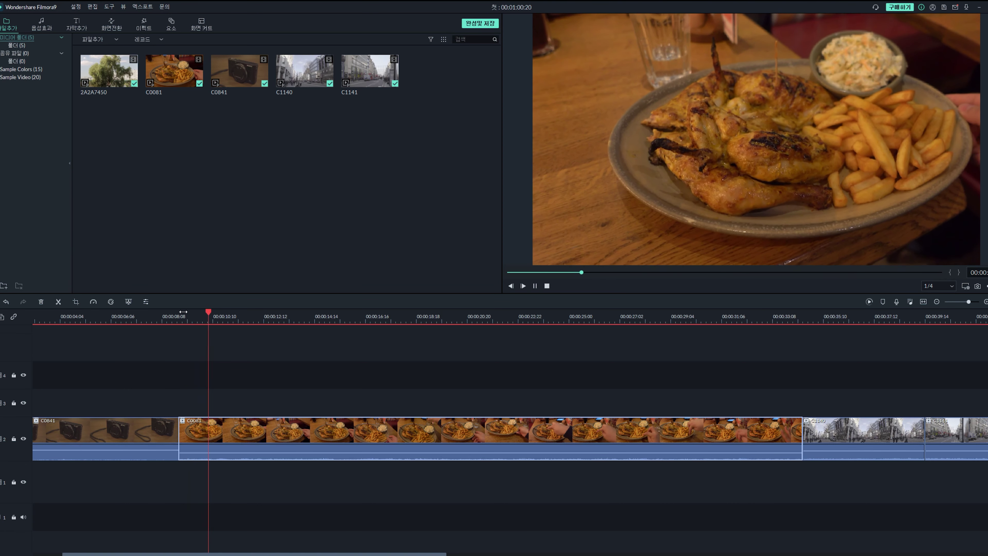
key("space")
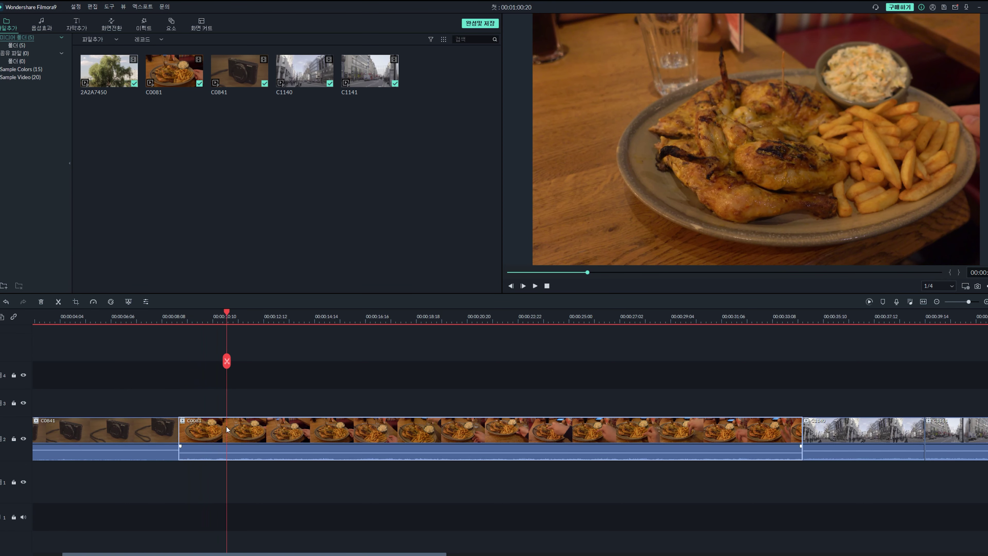
key("ctrl+b")
left_click(222, 442)
key("Delete")
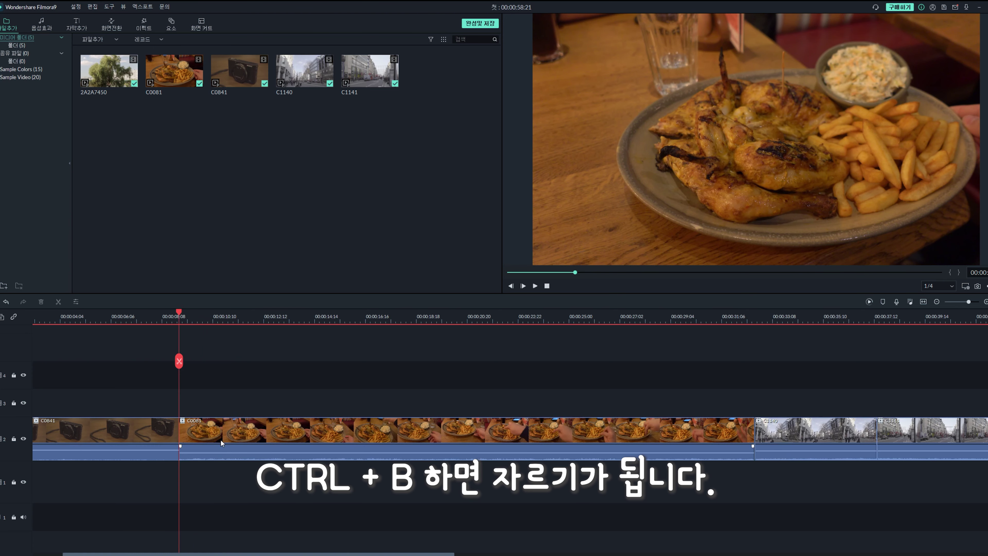
left_click(203, 431)
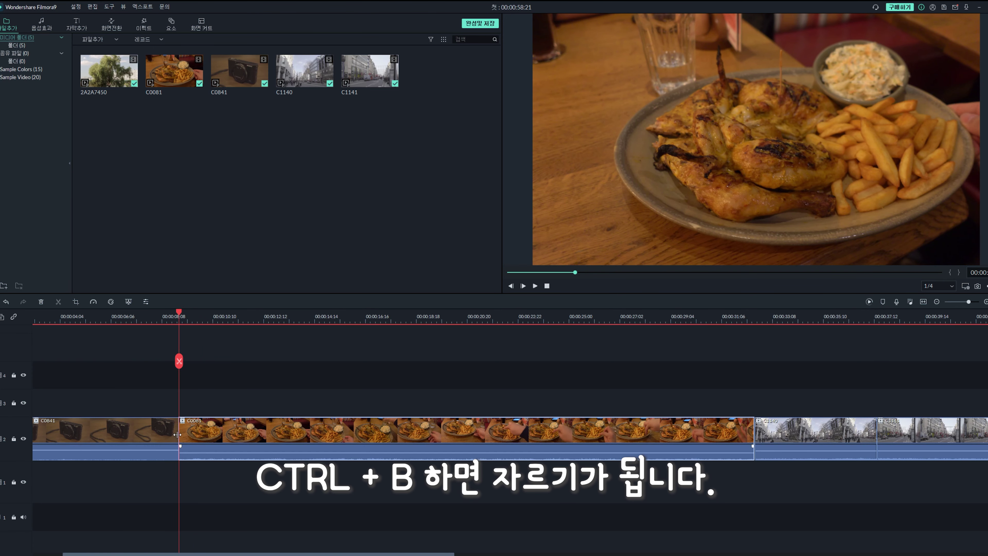
left_click_drag(179, 313, 170, 316)
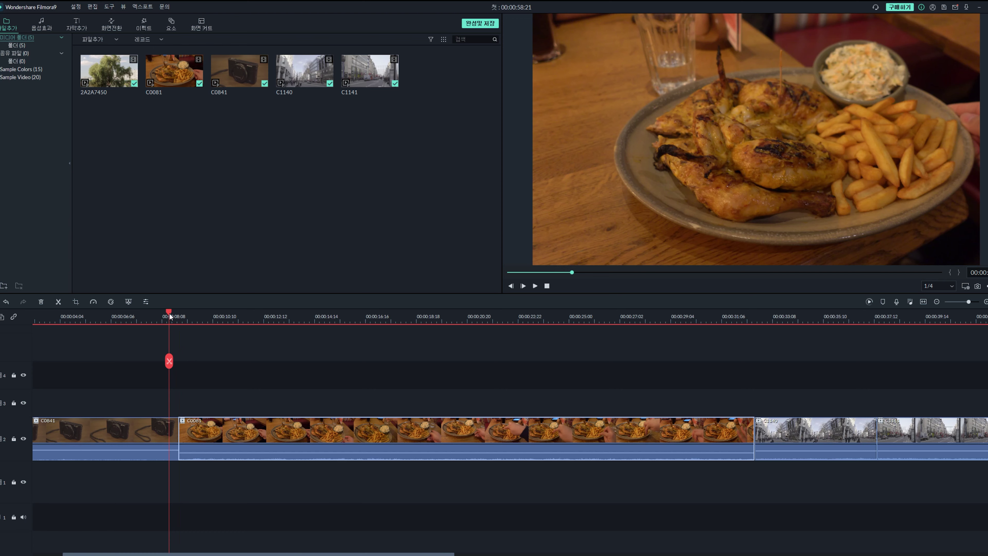
key("space")
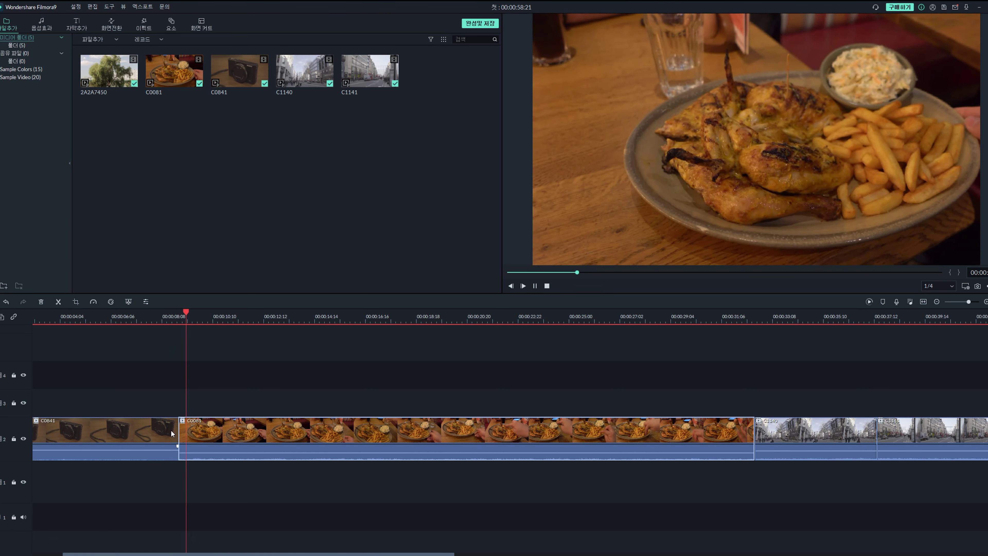
Try the Erase transition on the cut between C0841 and C0081, preview it, and undo it.
left_click(134, 20)
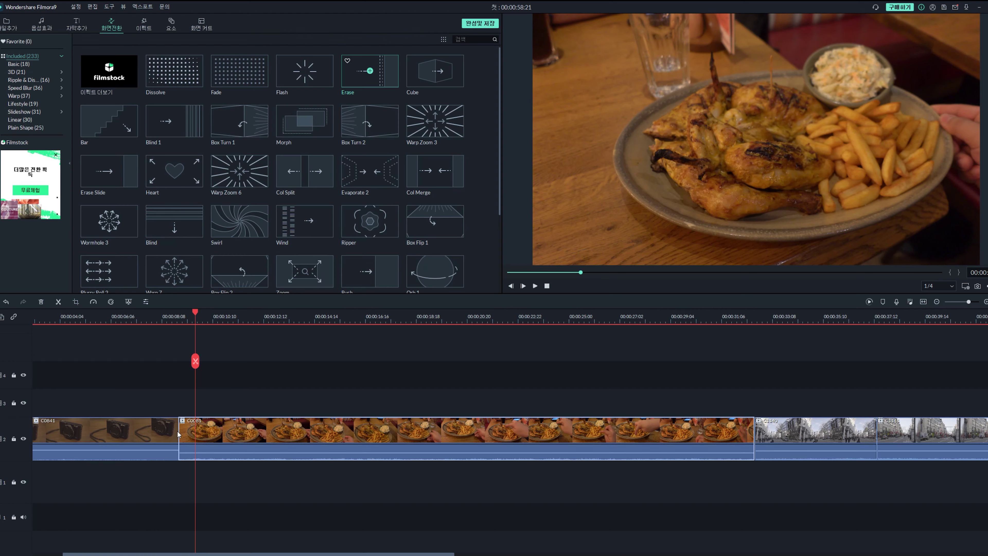
left_click_drag(376, 70, 163, 397)
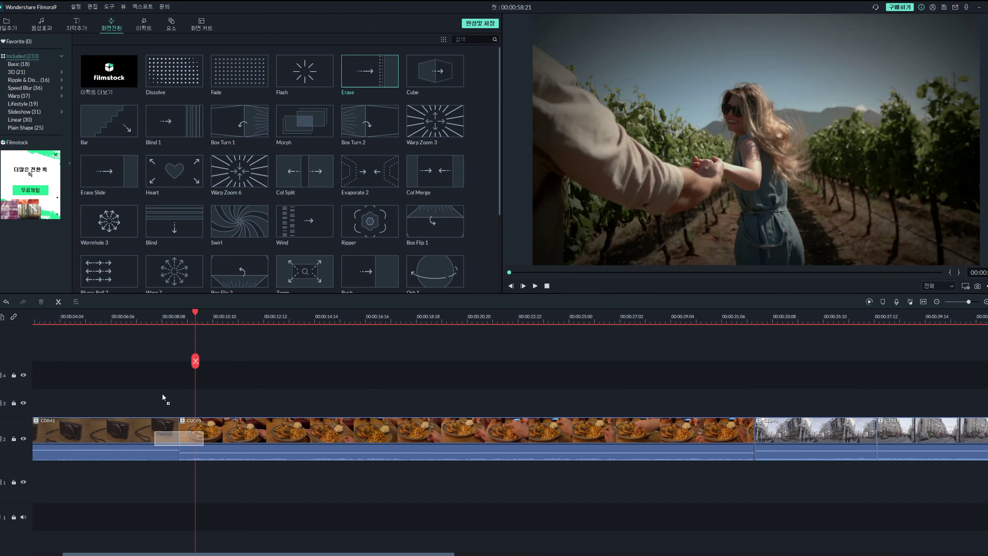
left_click_drag(170, 440, 170, 440)
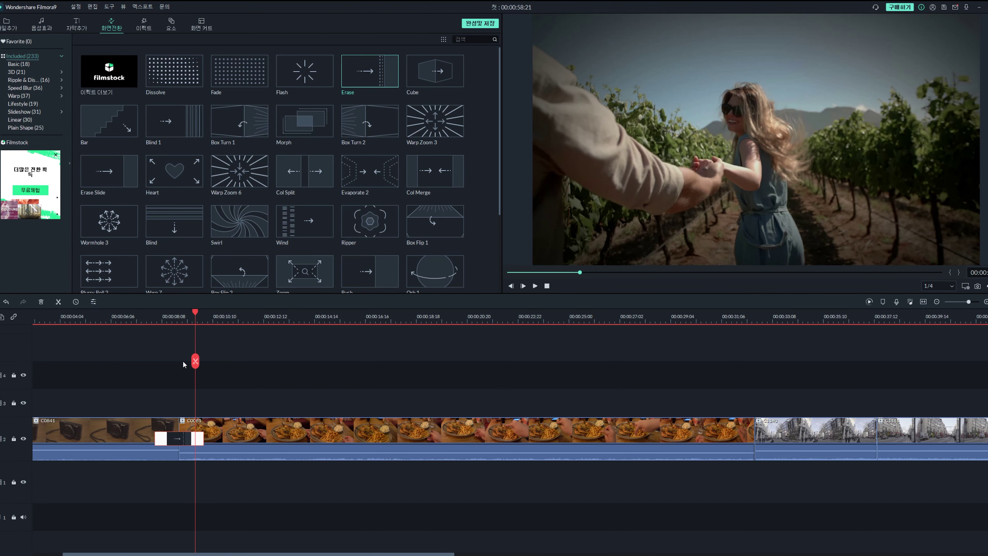
left_click(142, 316)
key("space")
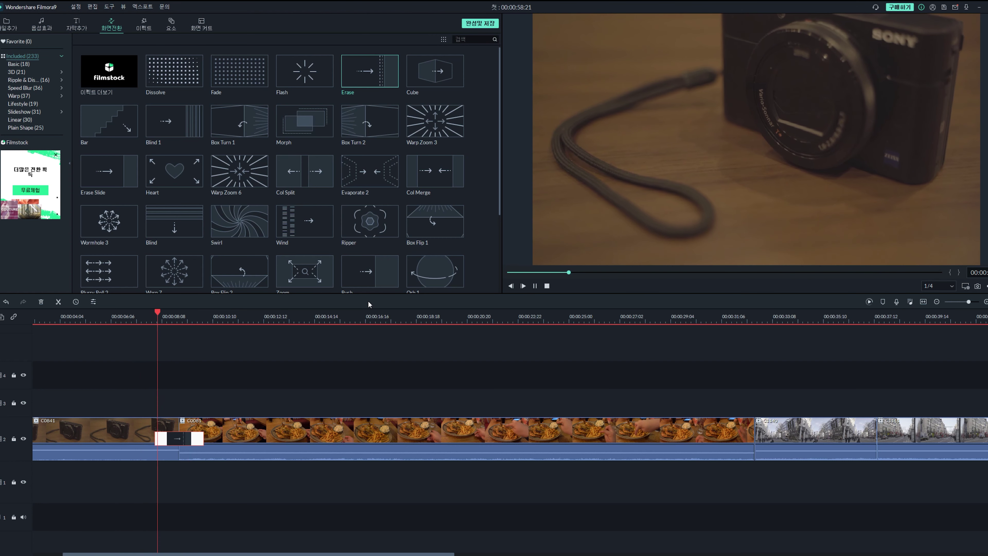
key("space")
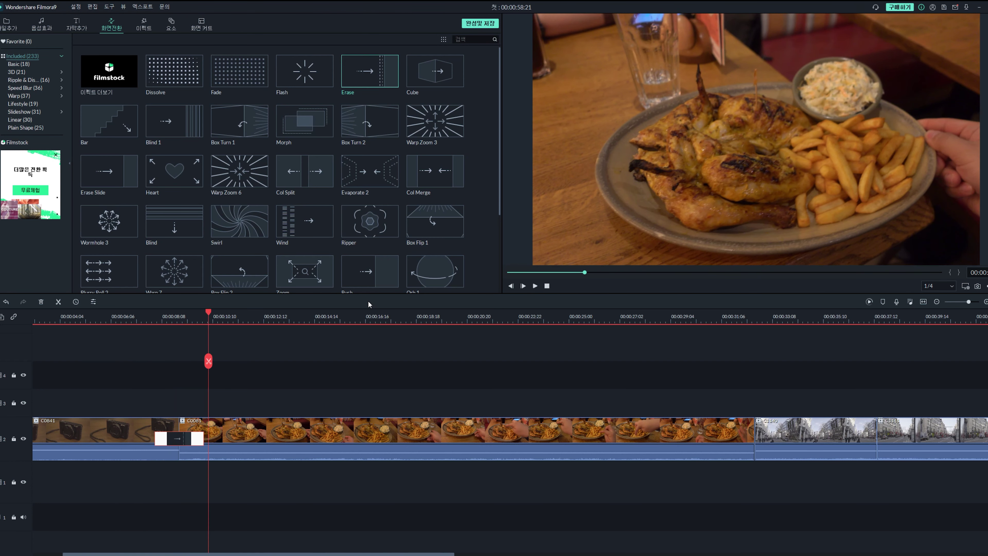
key("ctrl+z")
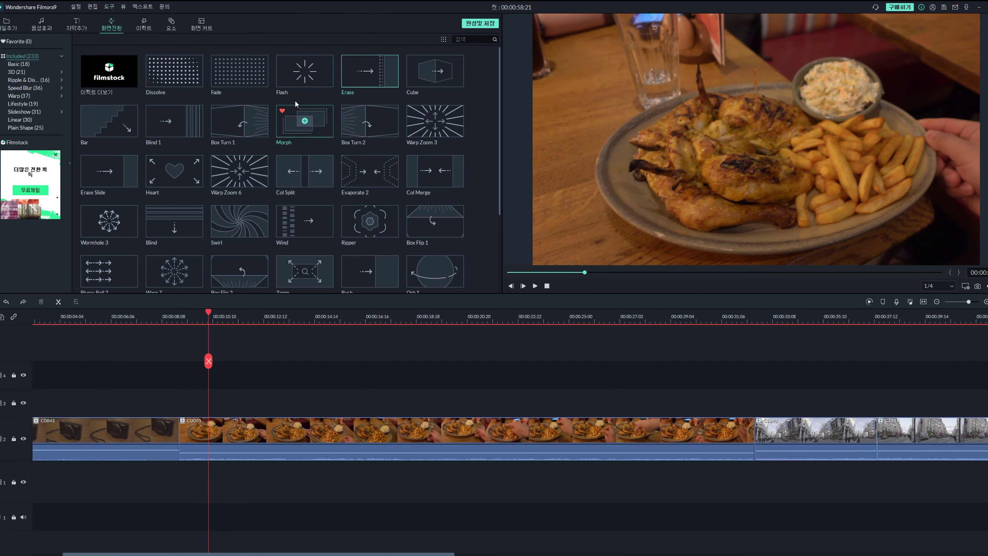
Try the Dissolve transition between the camera clip and the food clip, play it back, and remove it.
left_click_drag(174, 70, 179, 436)
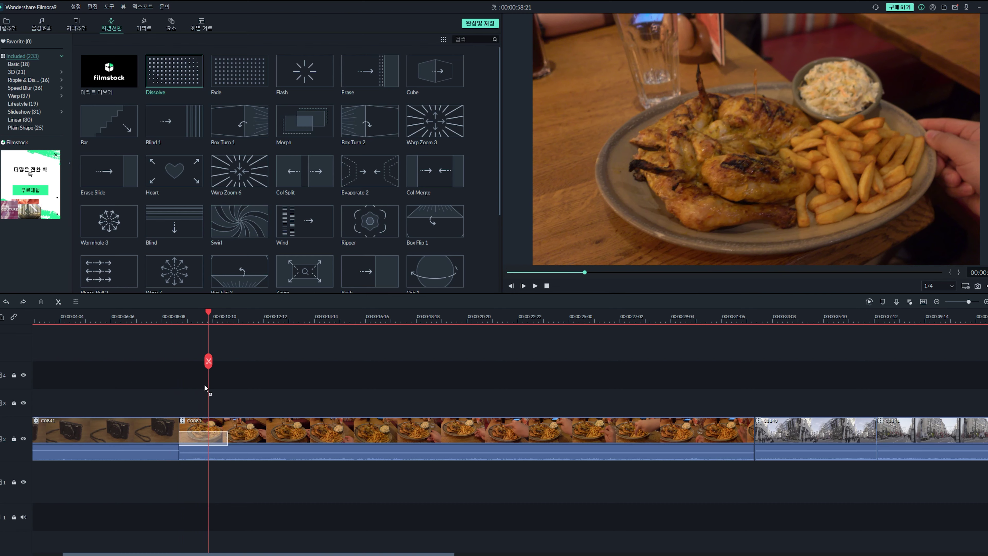
left_click(158, 320)
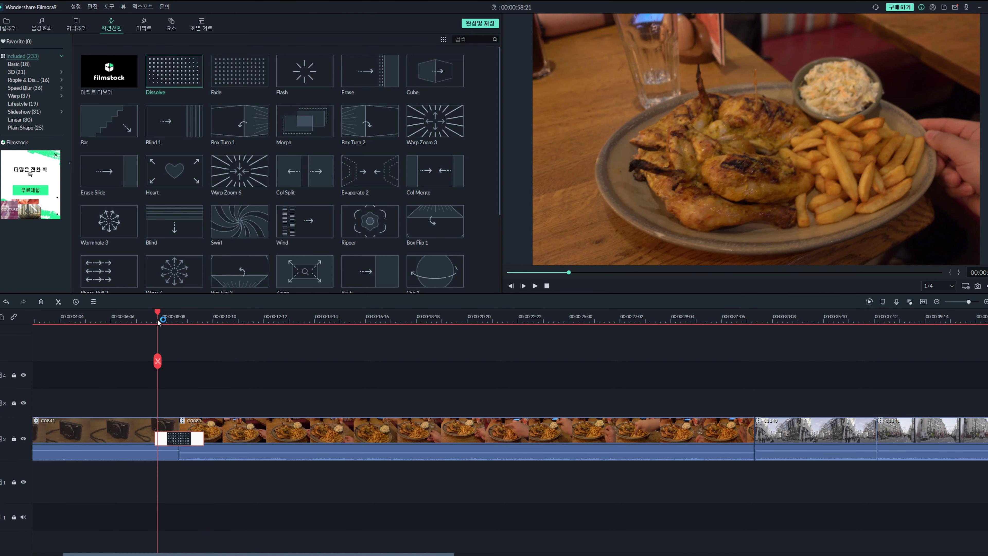
key("space")
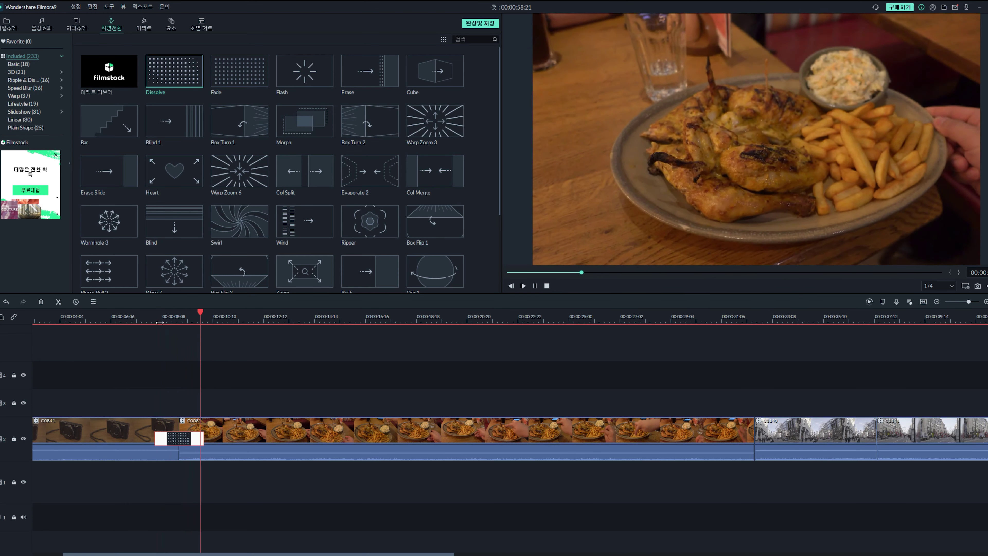
key("space")
key("Delete")
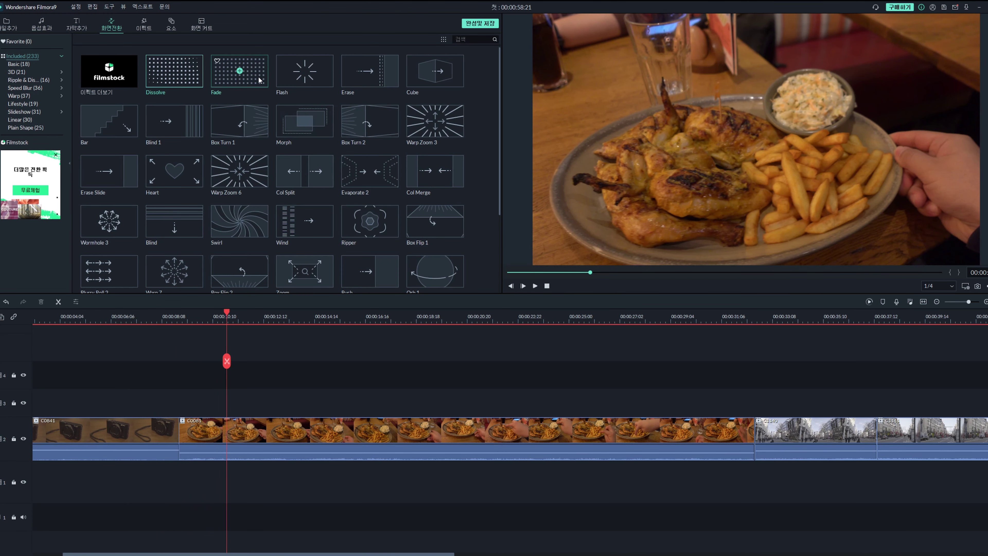
Try the Shift Zoom 4 transition between the camera and food clips, preview it, and undo it.
scroll(382, 191, "down", 10)
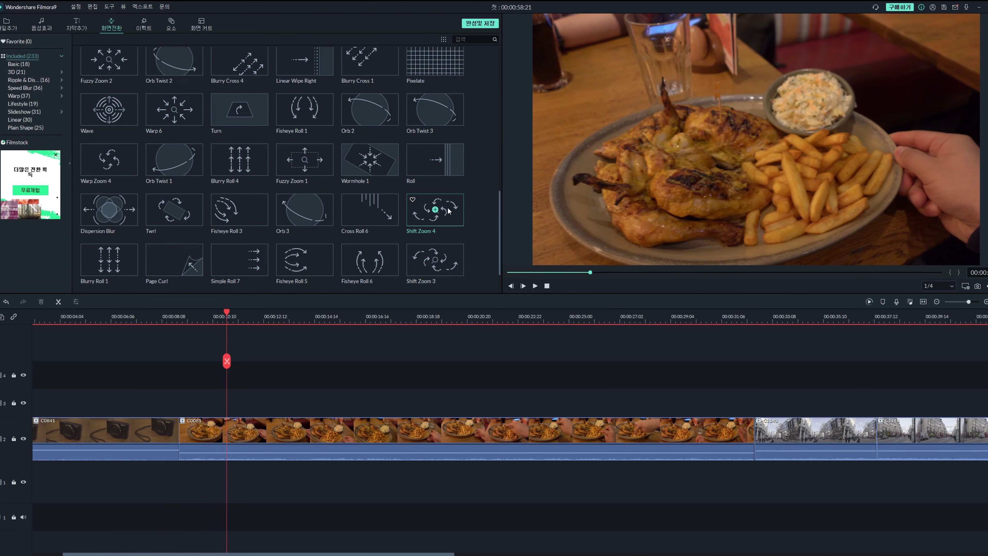
left_click_drag(449, 211, 181, 407)
left_click(143, 323)
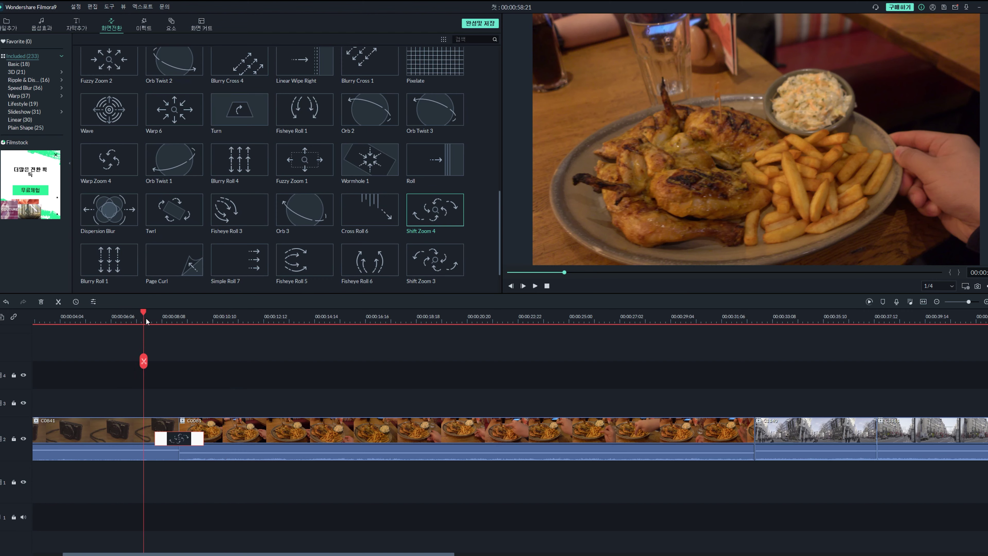
key("space")
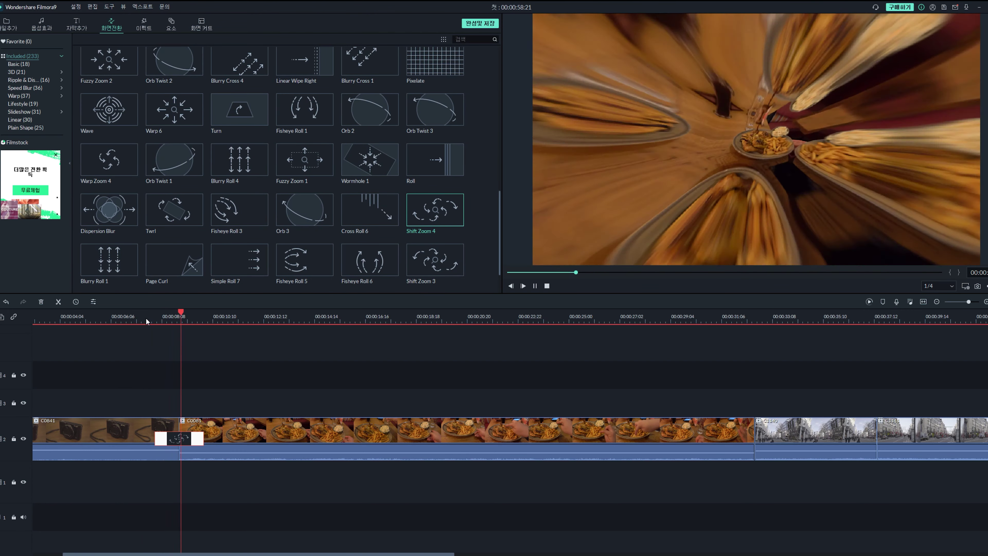
key("ctrl+z")
Try the Plain Shape 1 transition on the cut between the camera and food clips, and undo it.
left_click_drag(214, 314, 146, 314)
scroll(449, 170, "up", 10)
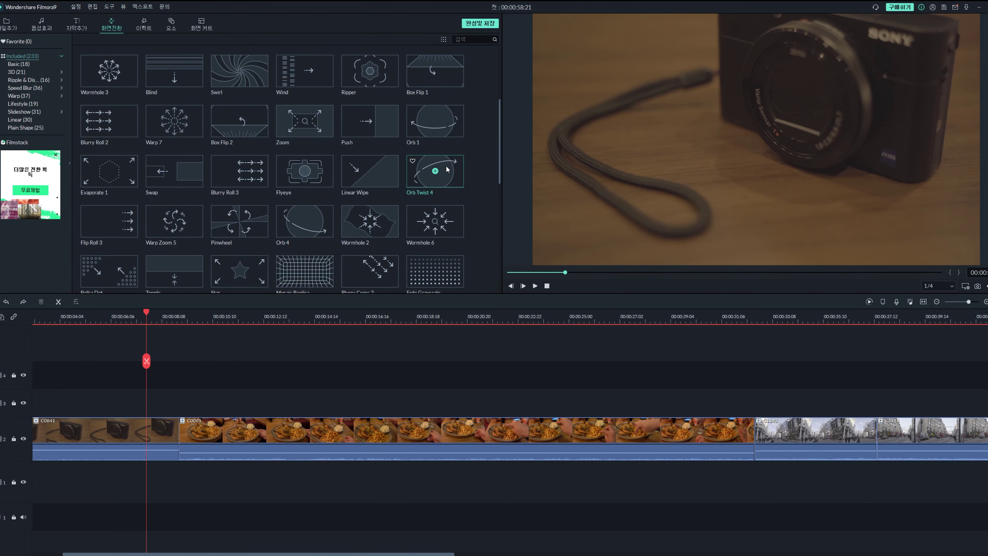
scroll(449, 170, "down", 3)
scroll(288, 192, "down", 15)
left_click_drag(293, 171, 180, 430)
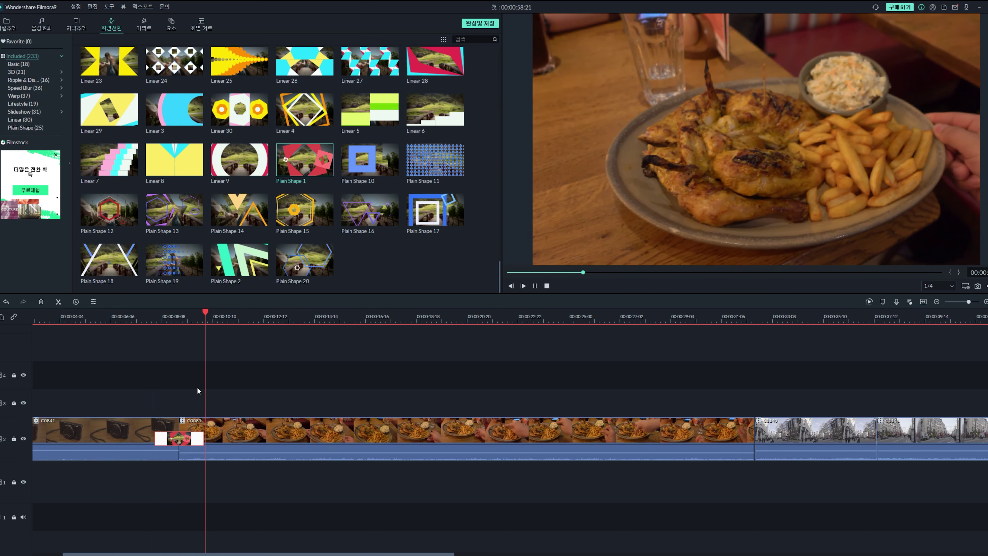
key("ctrl+z")
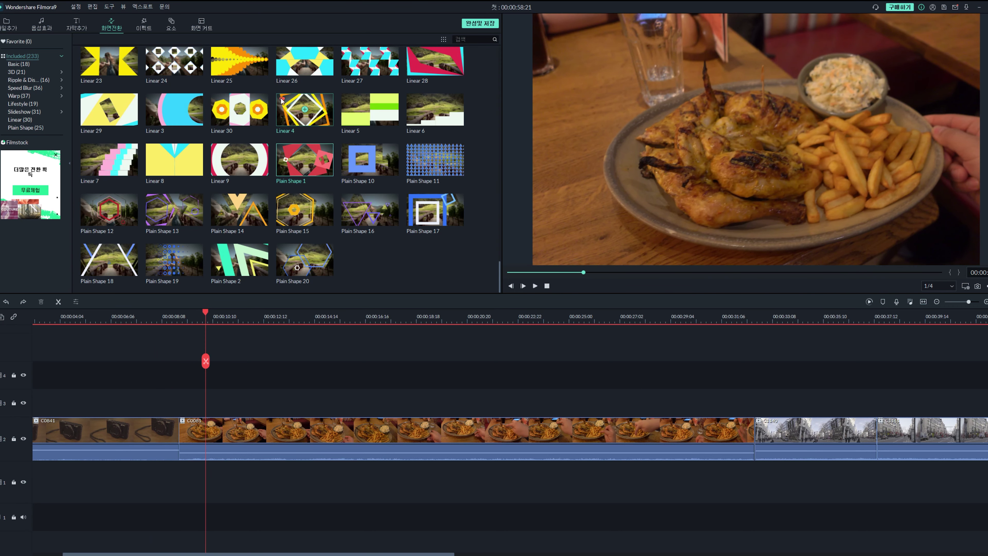
Apply the Flash transition between clips C0841 and C0081 and play the timeline from the cut.
scroll(462, 164, "up", 15)
scroll(393, 168, "up", 5)
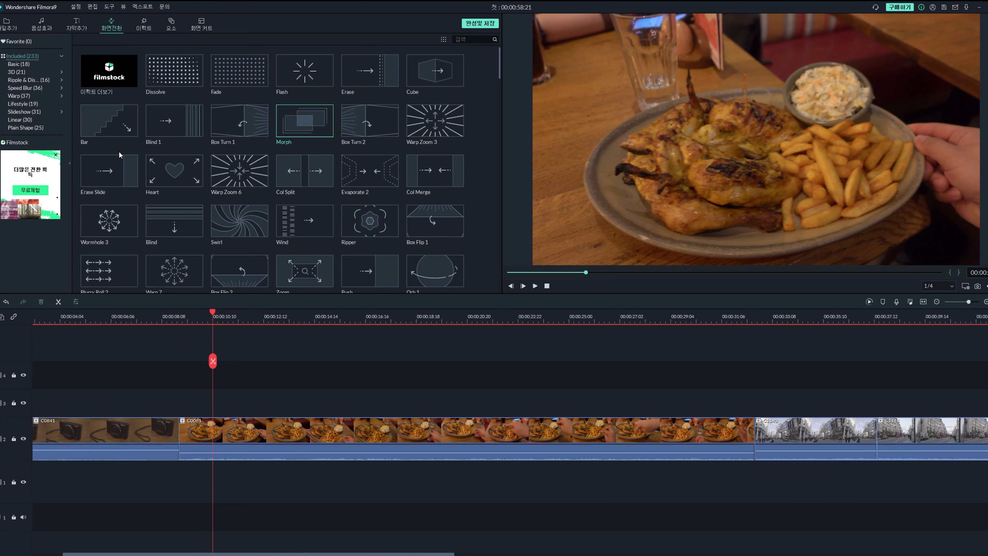
left_click_drag(322, 75, 178, 412)
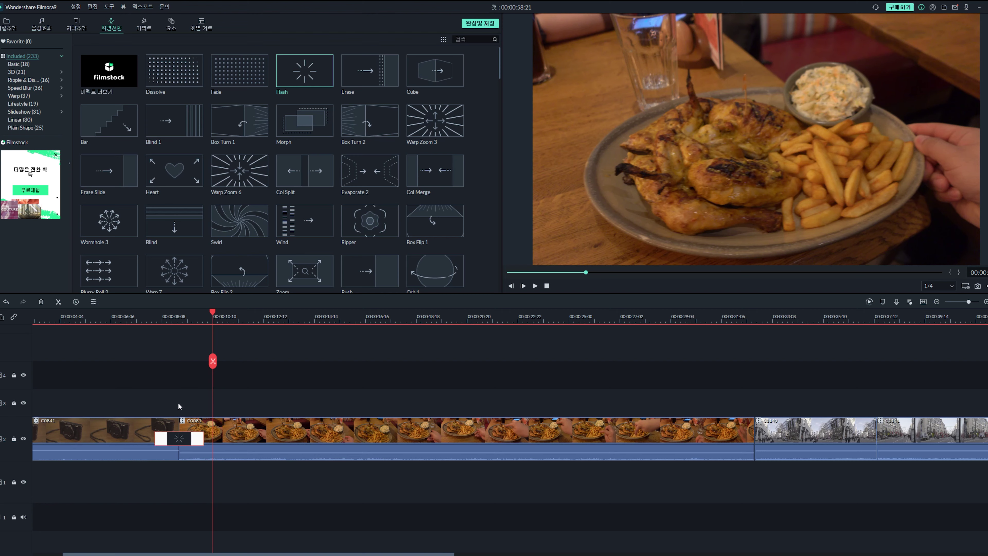
left_click(180, 314)
key("space")
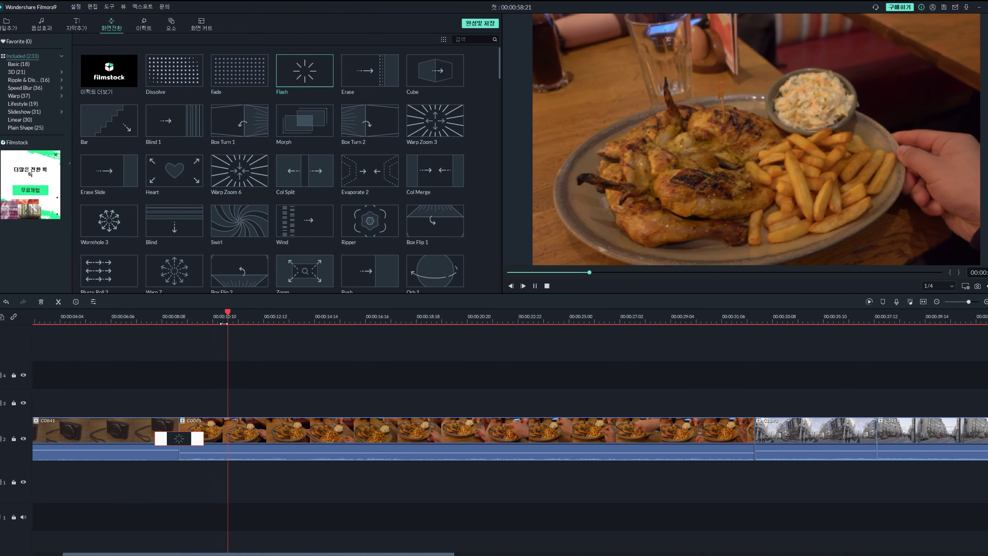
Trim the end of C0081 just before 00:00:12:12, and add the Warp Zoom 3 transition between it and the following street clip.
key("alt+]")
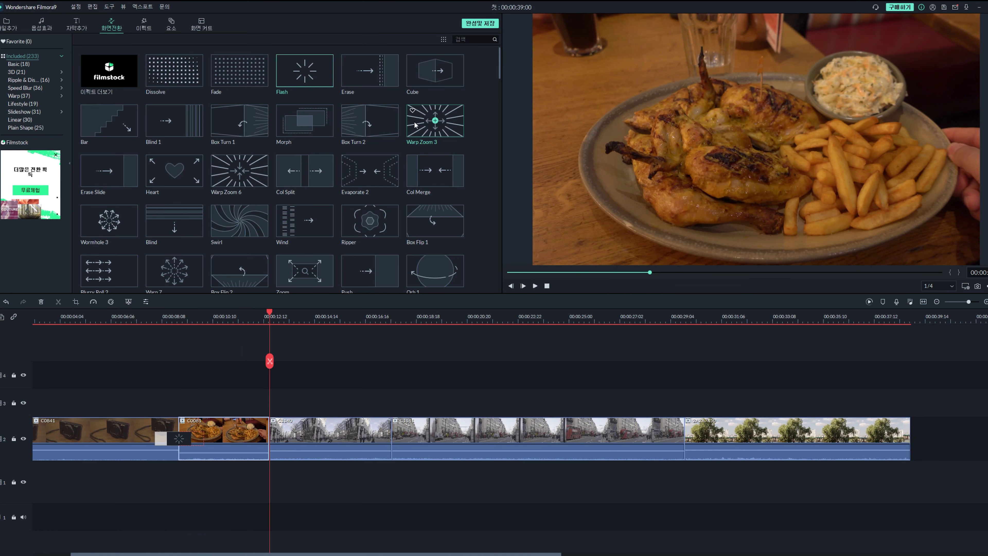
left_click_drag(271, 438, 271, 438)
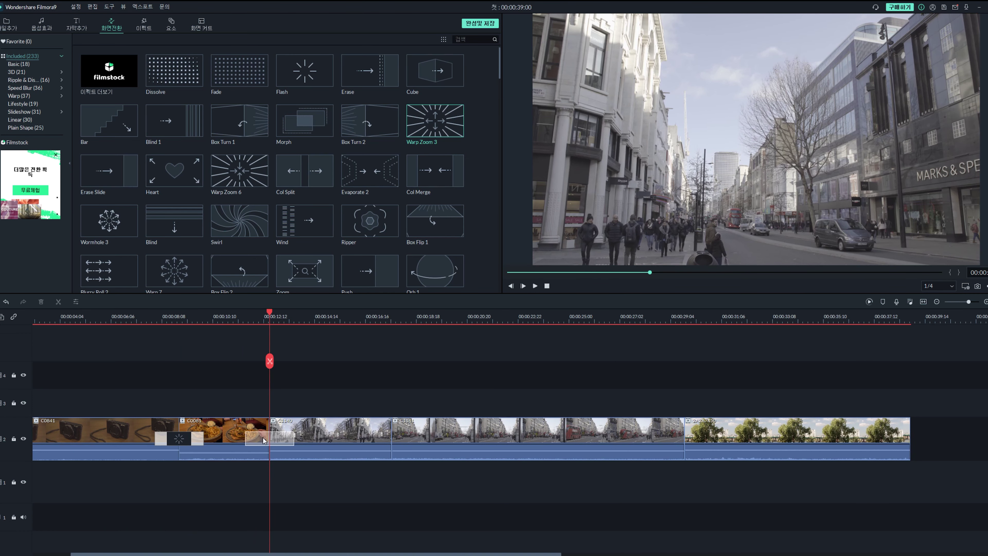
left_click(259, 313)
key("space")
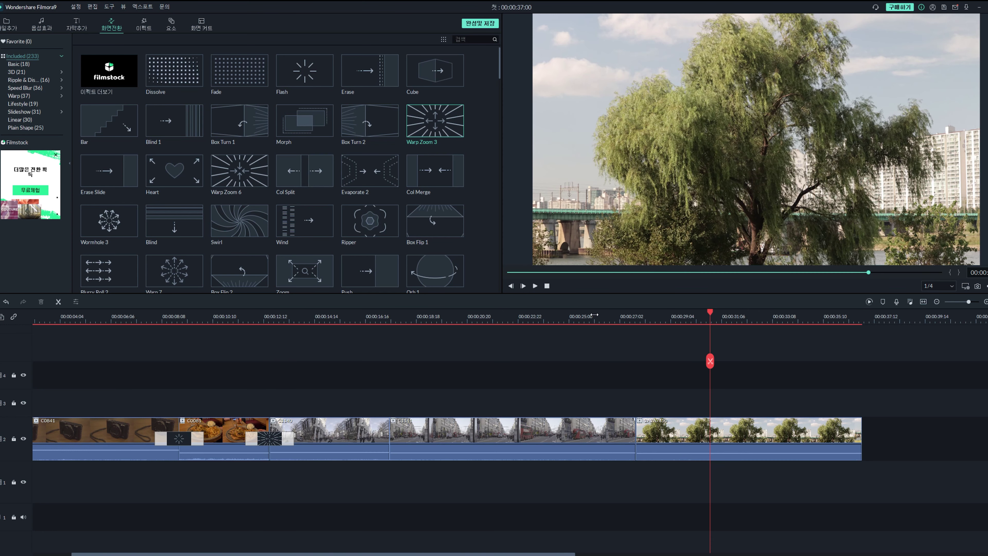
Add the Young & Bright song "Born Twice" to the audio track from the timeline's start, and lower its volume during playback.
left_click(593, 314)
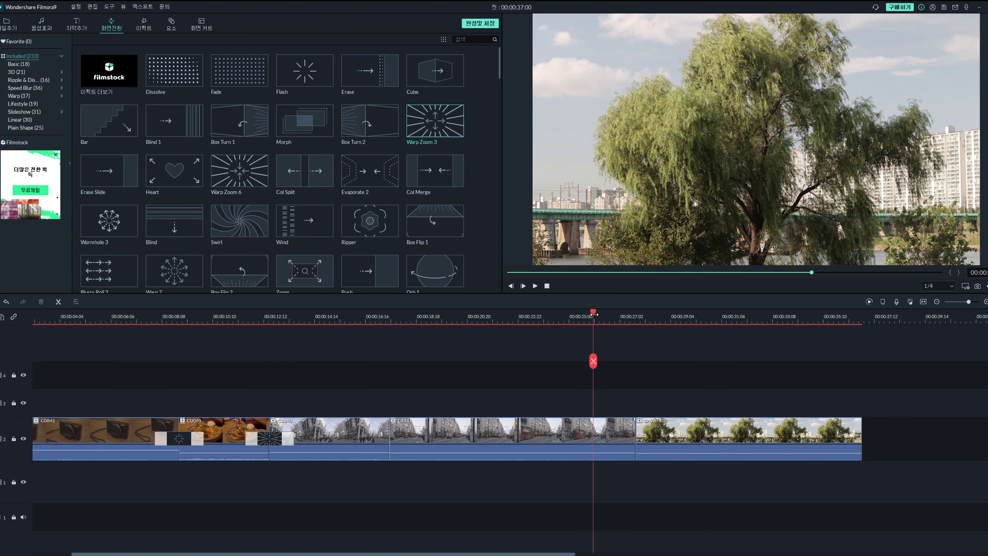
key("Home")
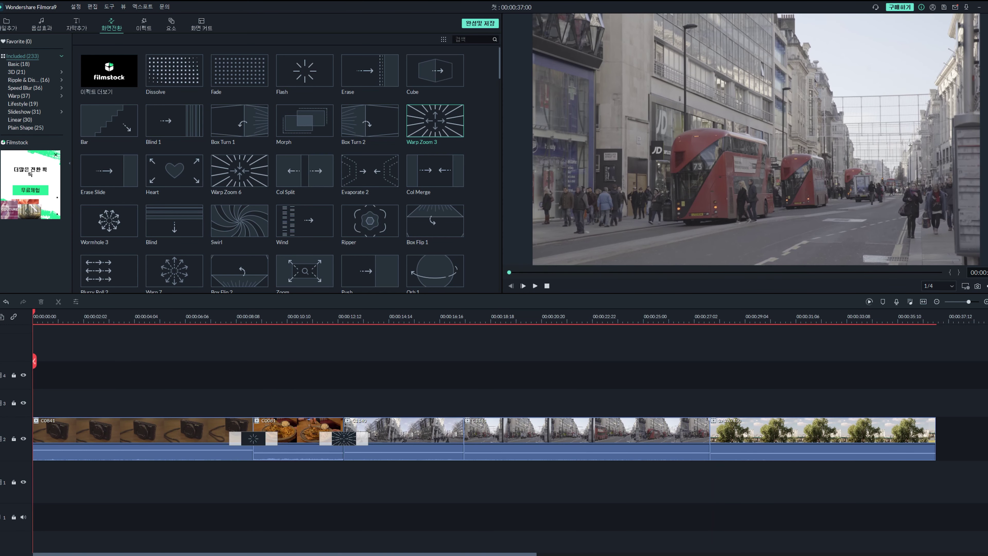
left_click(41, 24)
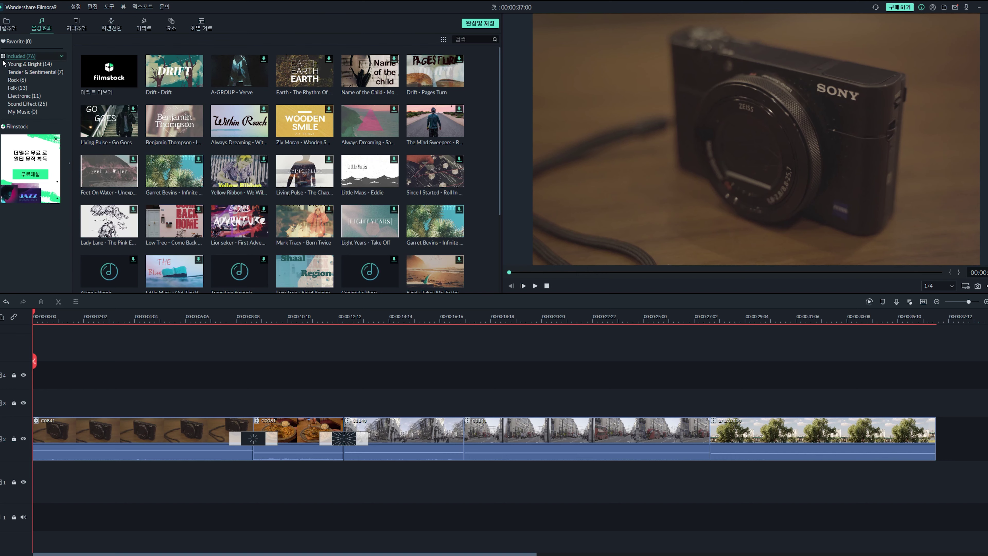
left_click(41, 64)
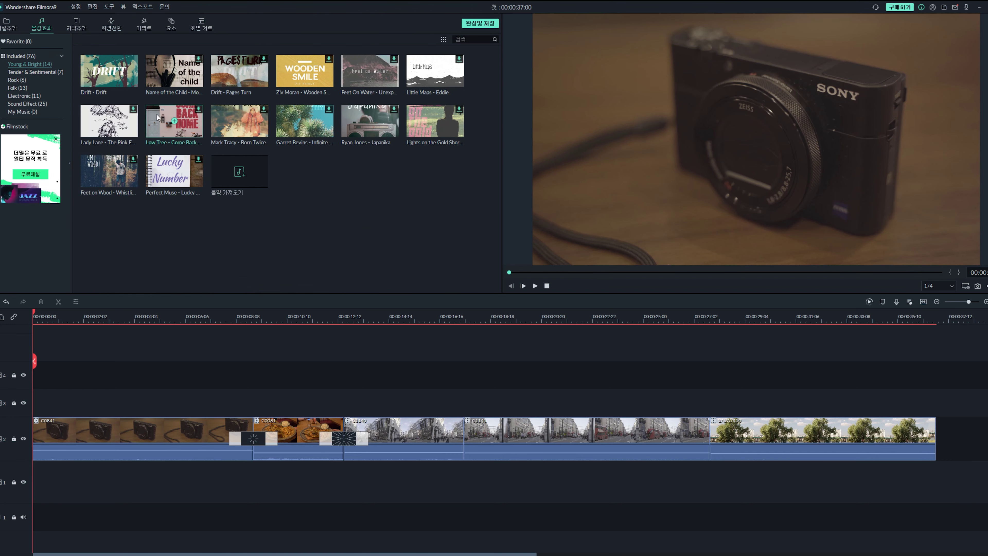
left_click(245, 123)
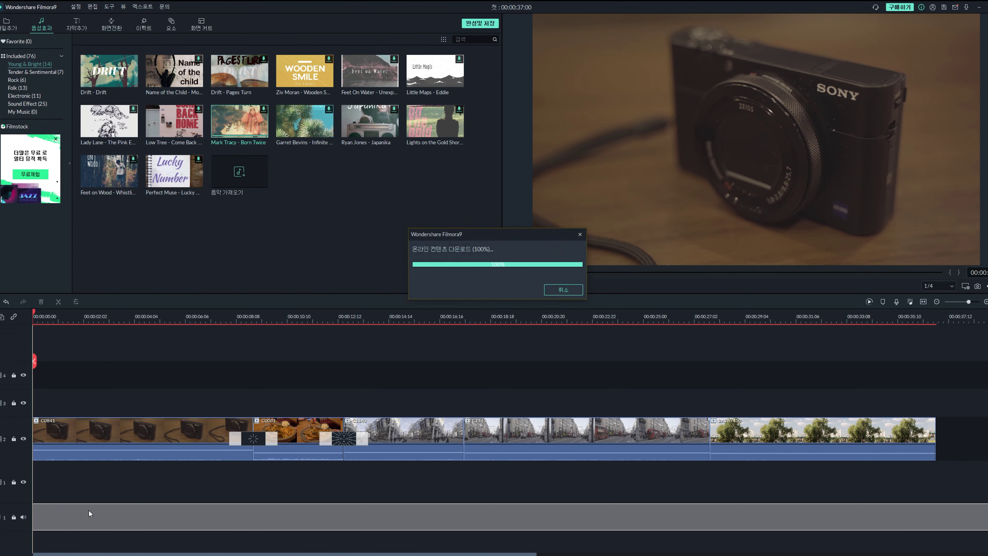
key("space")
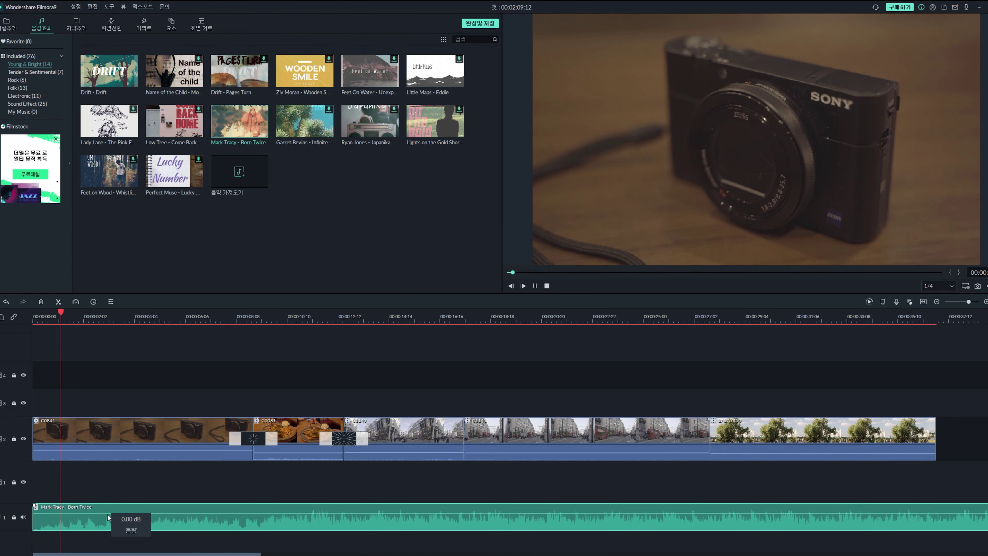
left_click_drag(108, 518, 108, 519)
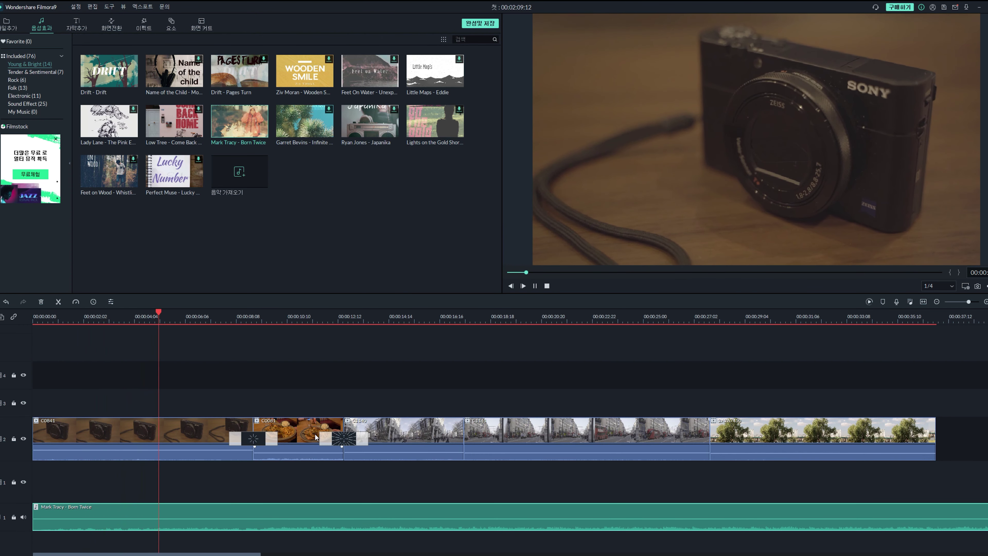
Add the Lights on the Gold Shore song "Time For Us" to the second audio track, starting at about 00:00:22:00.
left_click_drag(209, 451, 214, 451)
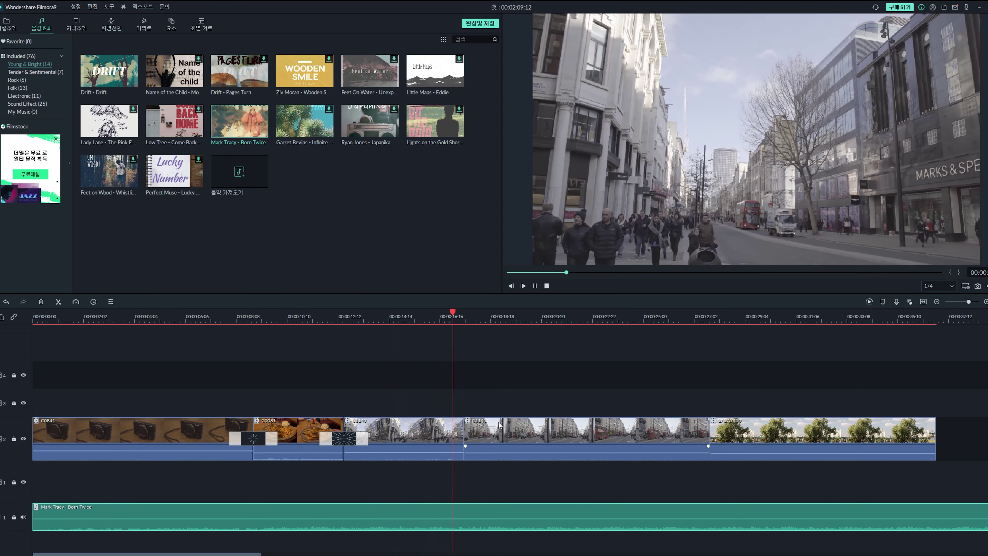
left_click_drag(435, 121, 669, 545)
scroll(797, 444, "down", 1)
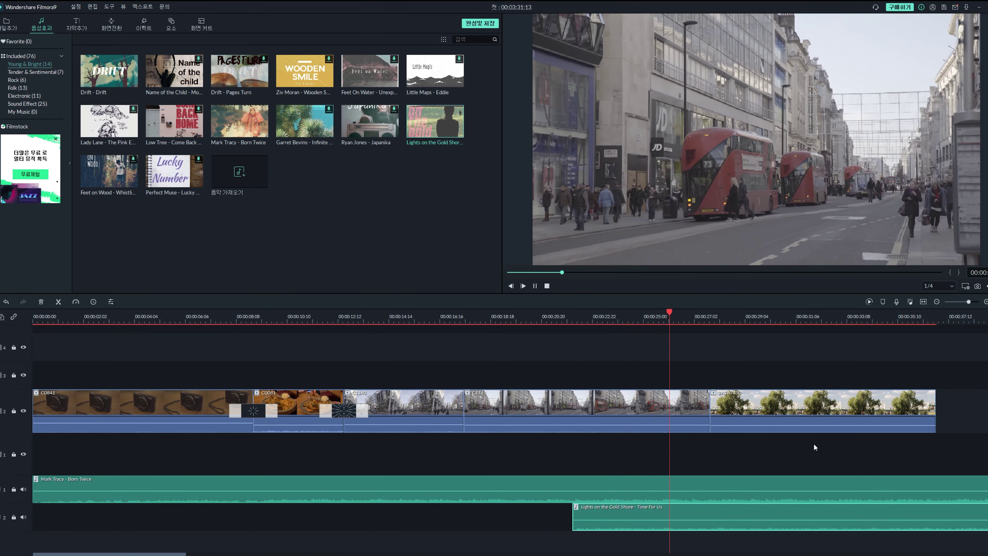
scroll(815, 447, "down", 4)
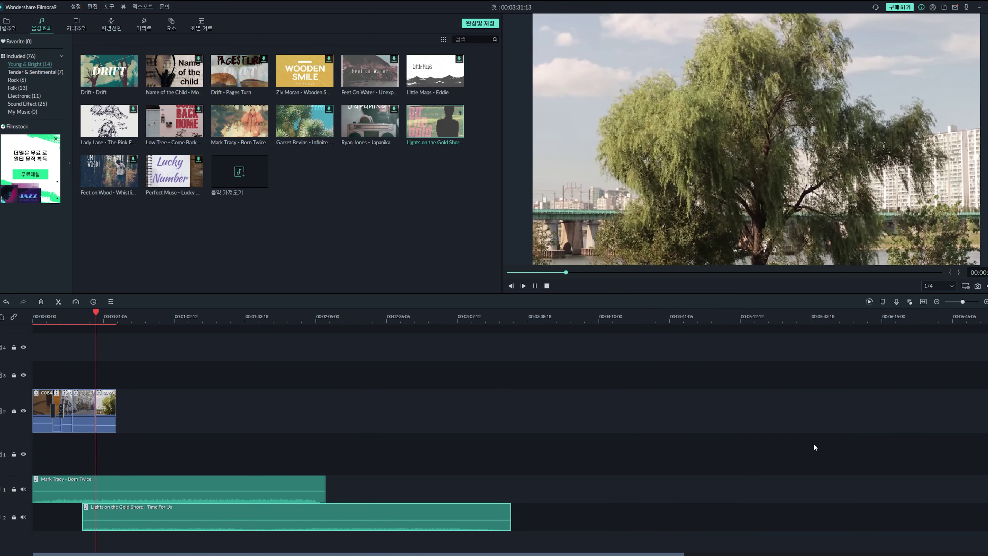
key("space")
scroll(474, 461, "up", 1)
scroll(448, 522, "down", 1)
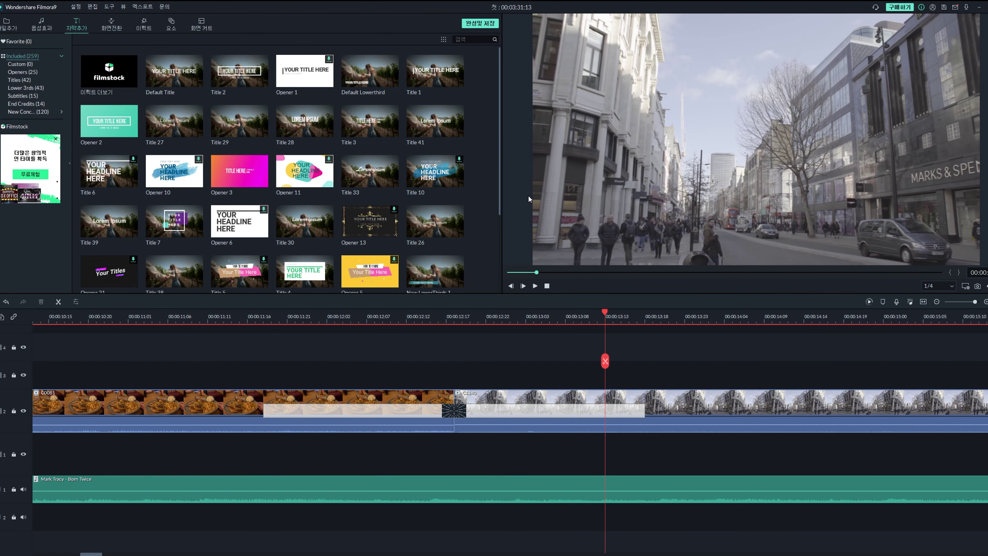
Place the Default Title on the track above clip C0841 at the timeline's start.
left_click_drag(174, 71, 695, 163)
left_click_drag(649, 284, 607, 350)
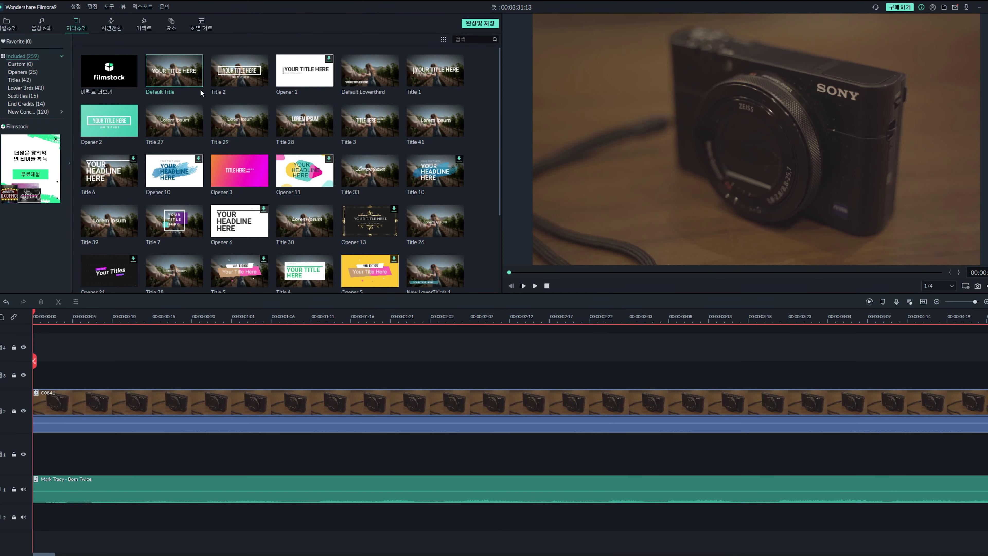
left_click_drag(184, 83, 64, 372)
Replace the Default Title's text with "Filmora9 편집" and apply the change.
double_click(630, 156)
key("BackSpace")
type("Filmora9으로")
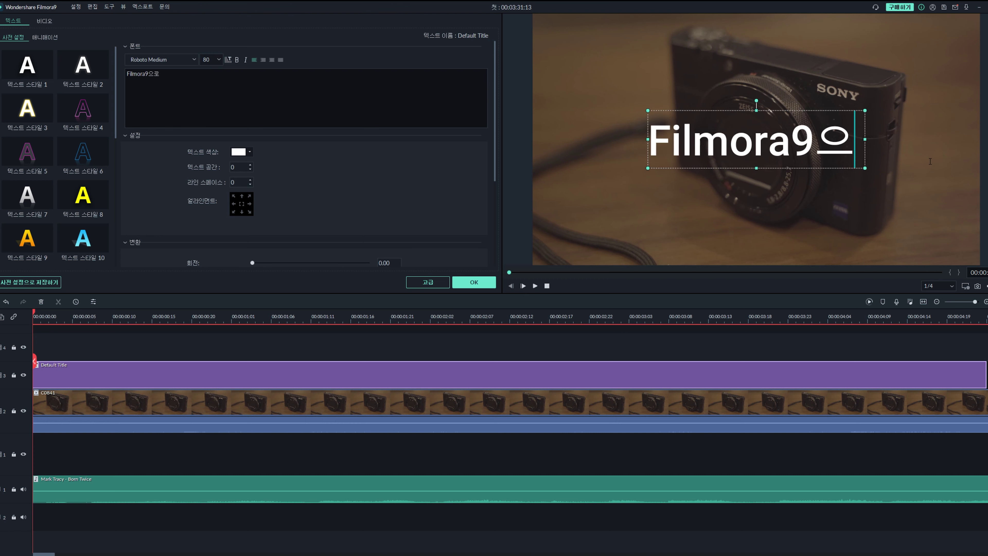
key("BackSpace")
key("BackSpace")
type("편집")
left_click(474, 281)
Apply the Erase transition to the end of the Default Title and play the timeline from just before it.
left_click_drag(370, 70, 802, 374)
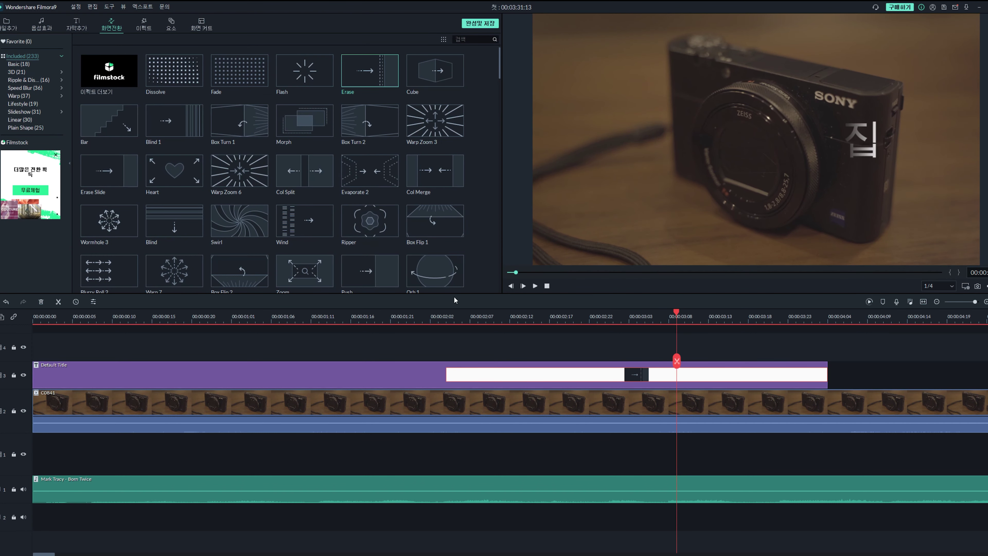
left_click(423, 316)
key("space")
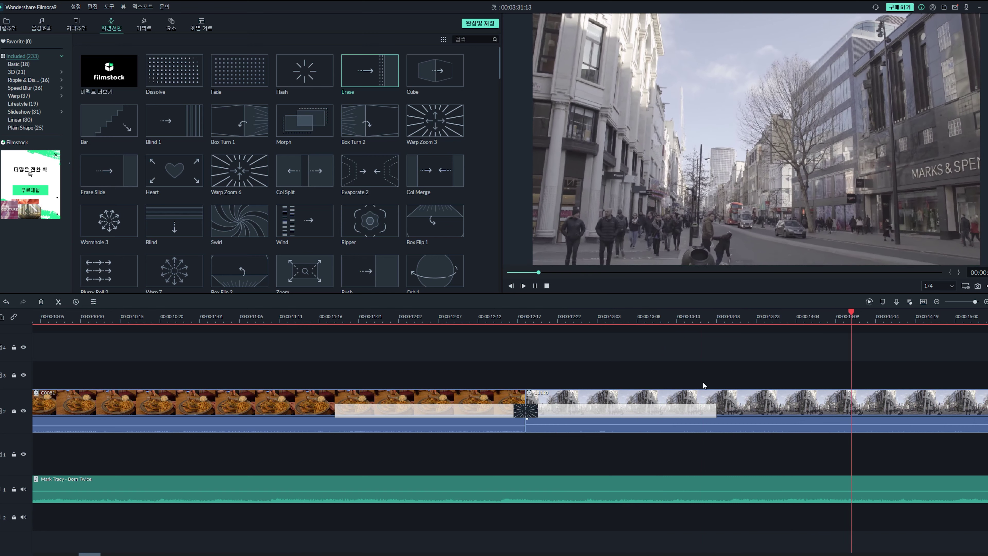
key("space")
Add Title 39 shortly after the Default Title on the same track and replace its text with "ㄷㄹㄷㄹ".
scroll(390, 341, "up", 1)
key("alt+3")
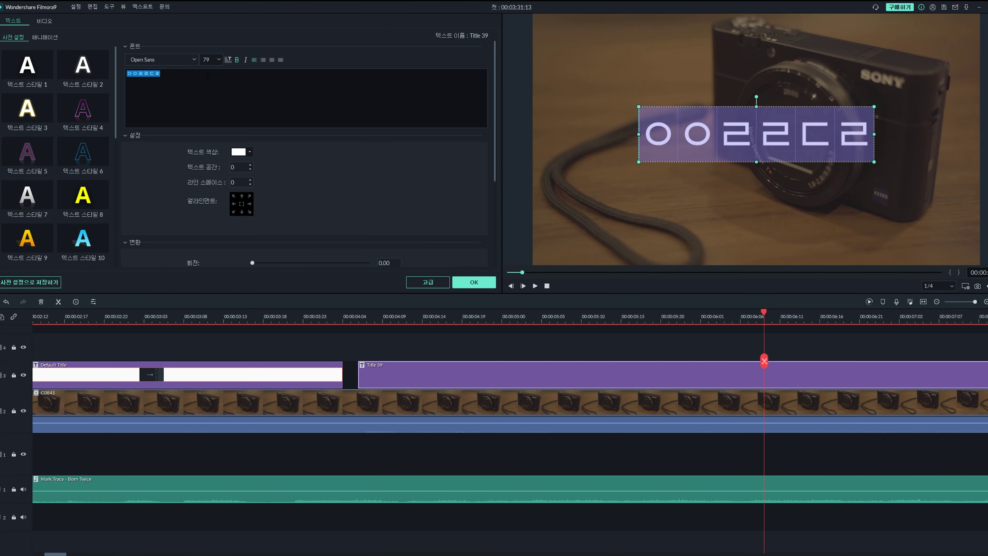
type("ㄷㄹㄷㄹ")
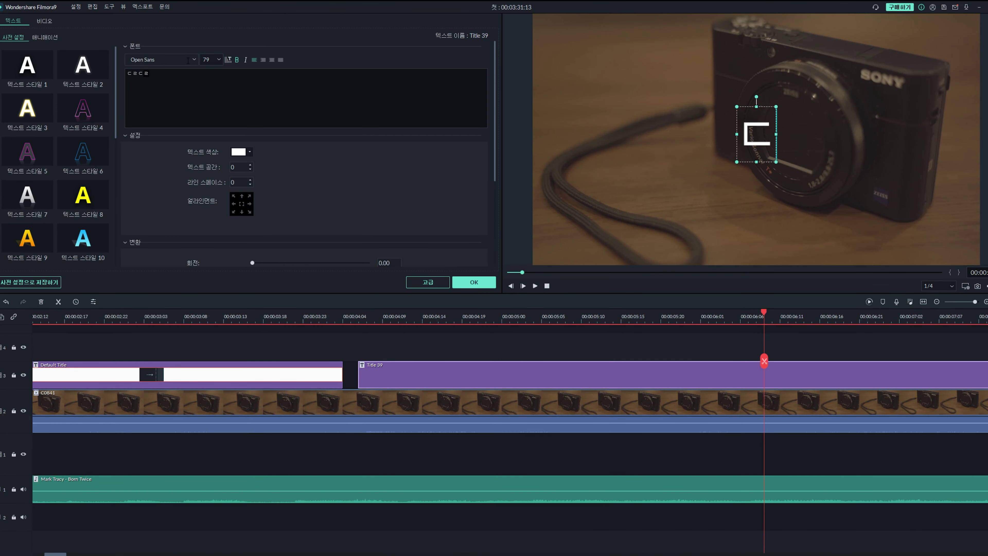
Set Title 39's font to Noto Sans Mono CJK KR Bold and change its text to "ㄷㄹㄷㄹㄷㄹㄷ".
left_click(194, 59)
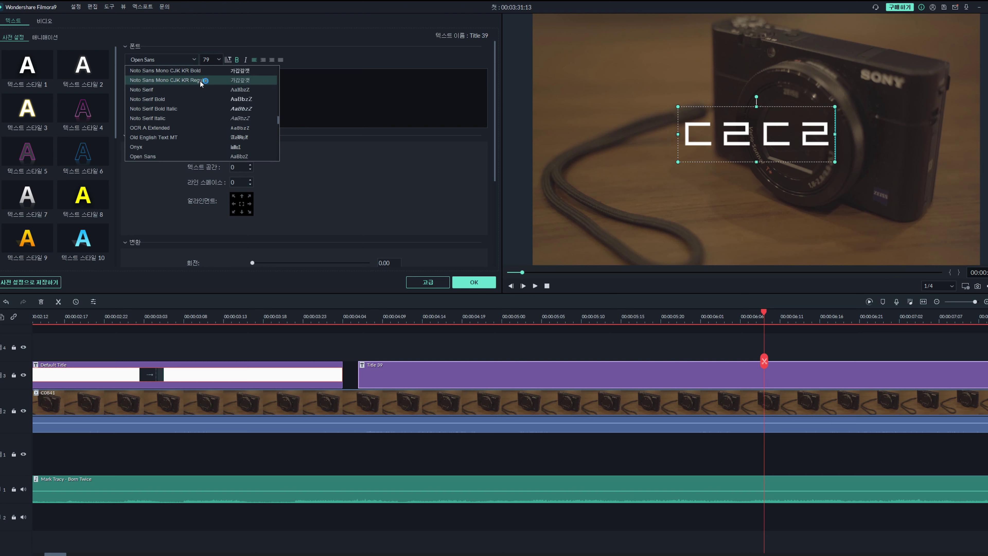
left_click(199, 71)
key("ctrl+a")
type("ㄷㄹㄷㄹㄷㄹ")
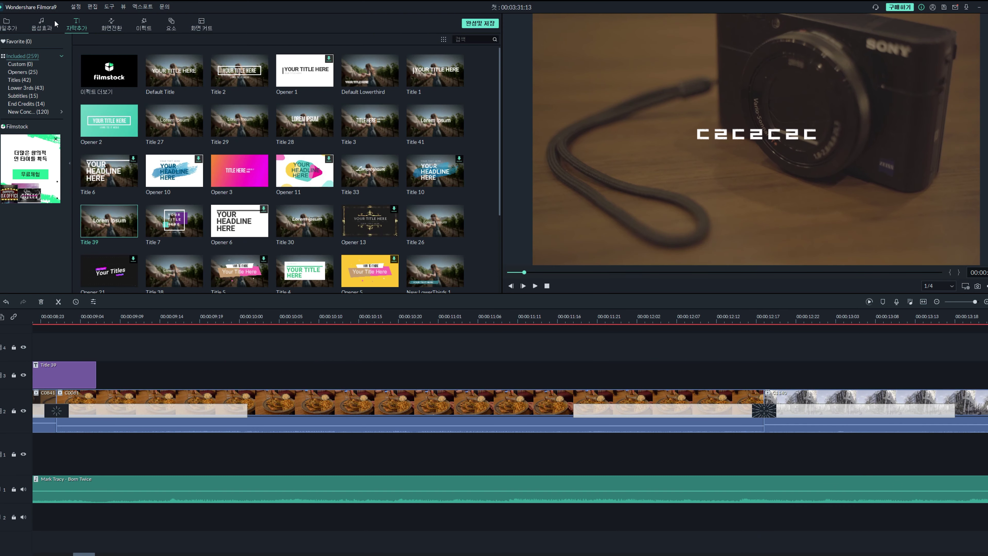
Browse the music, title, transition and effect libraries for what each offers.
left_click(52, 24)
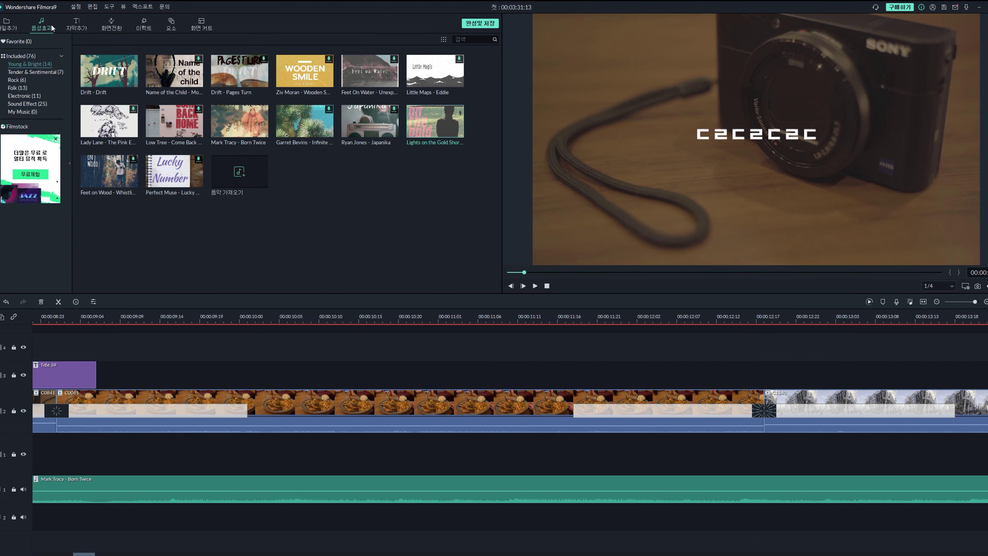
left_click(81, 27)
scroll(446, 182, "down", 5)
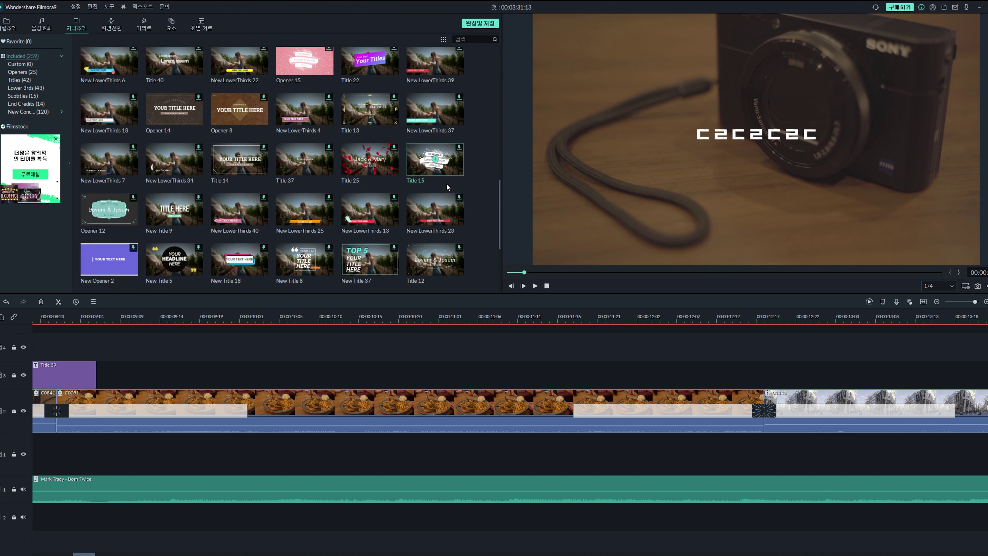
left_click(109, 26)
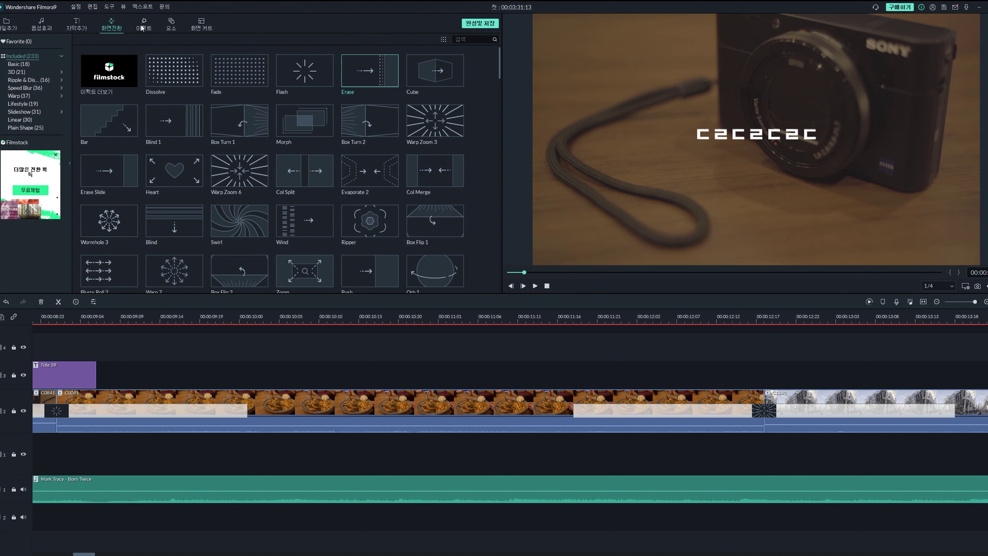
left_click(143, 27)
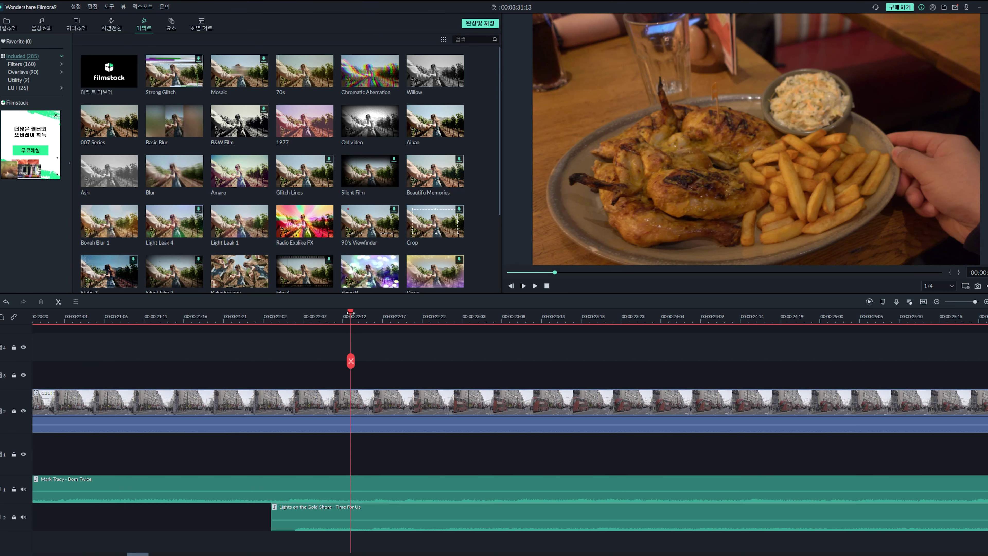
Crop the street clip with the red buses to a 16:9 area of about 2839 x 1597 around the middle of the street.
left_click(341, 408)
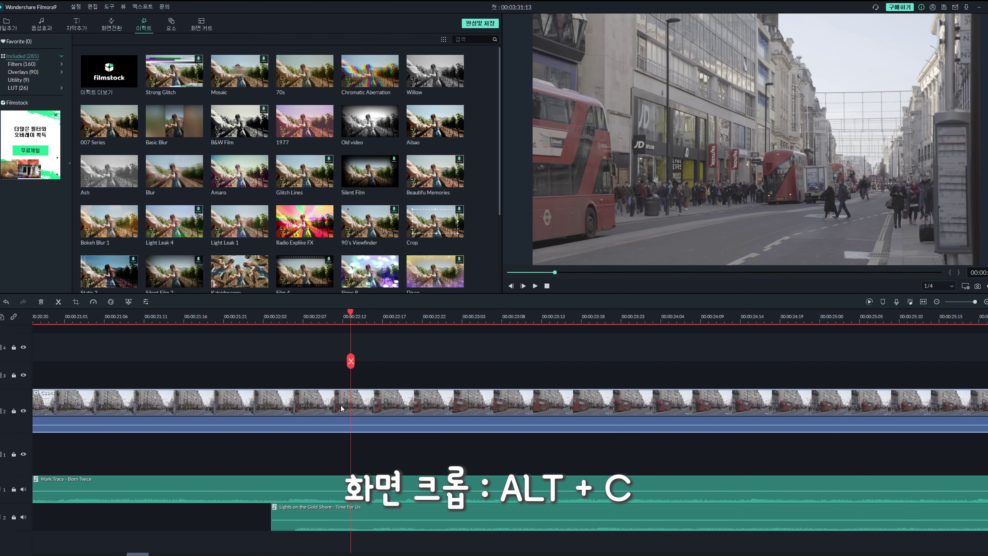
key("alt+c")
left_click(655, 163)
right_click(355, 407)
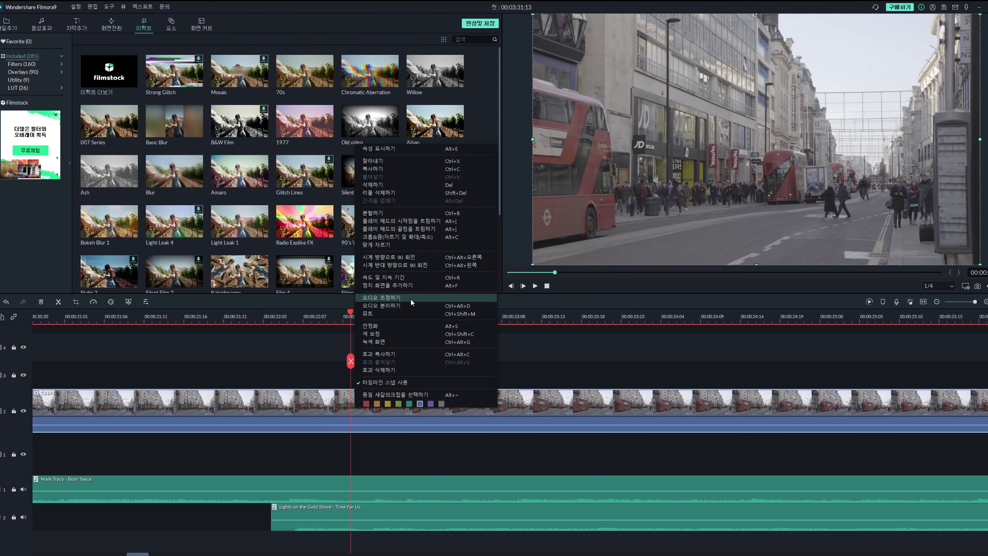
left_click(436, 238)
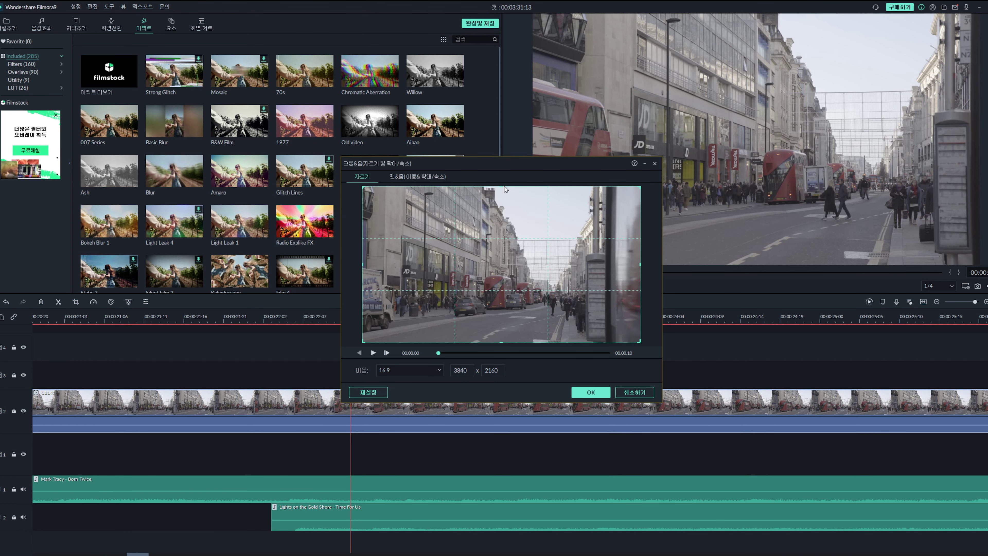
left_click_drag(502, 186, 501, 228)
left_click_drag(483, 278, 518, 276)
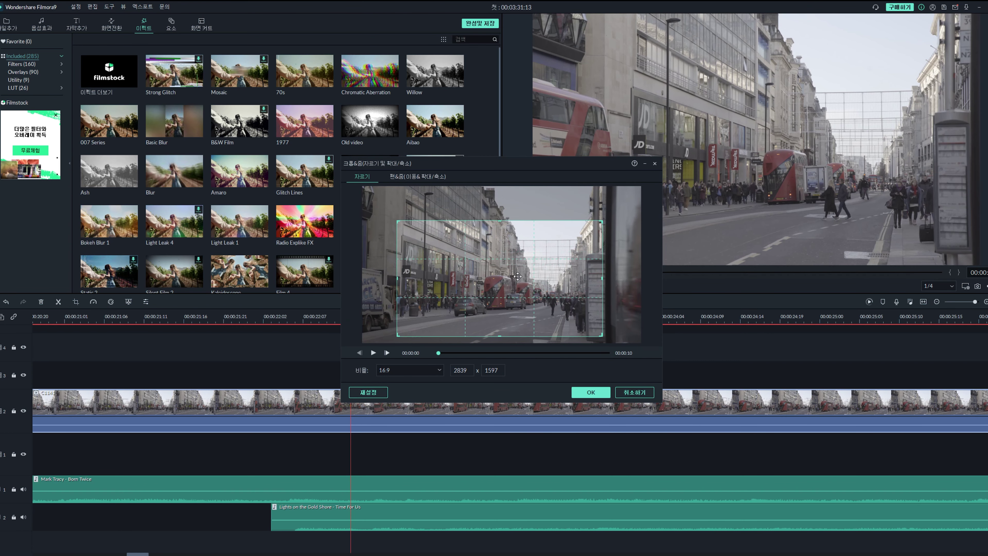
left_click(591, 392)
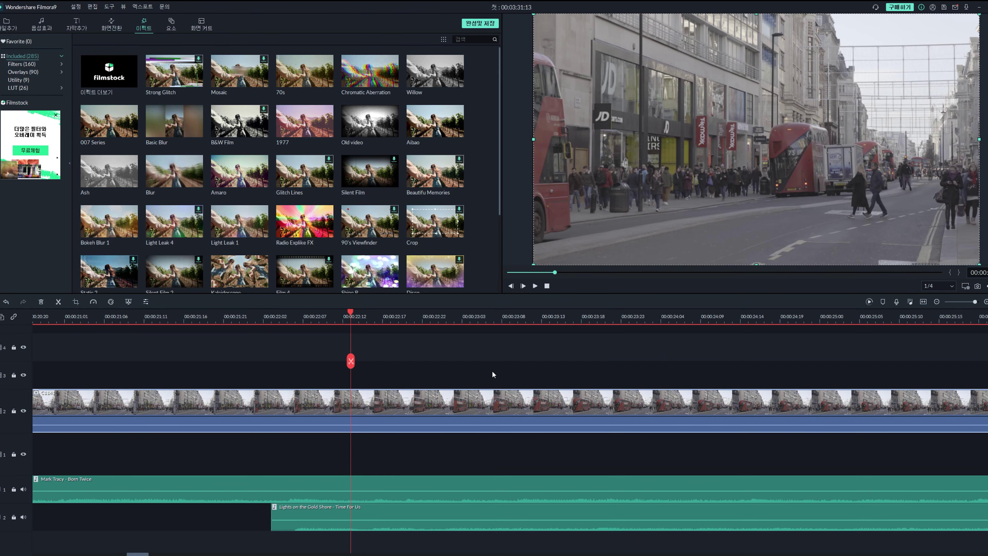
Play the sequence from the timeline's start to review the opening title over the camera clip.
right_click(356, 401)
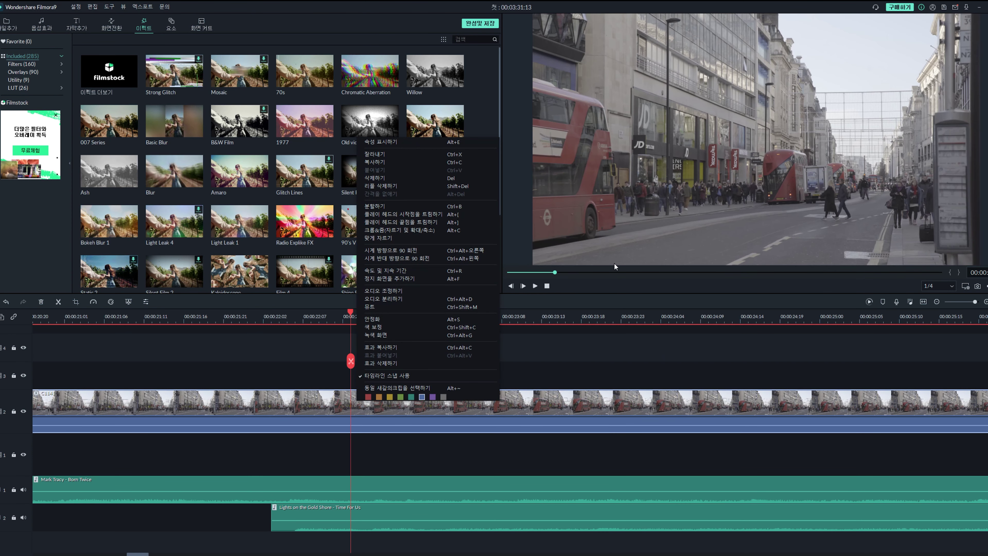
left_click_drag(350, 315, 41, 316)
key("Home")
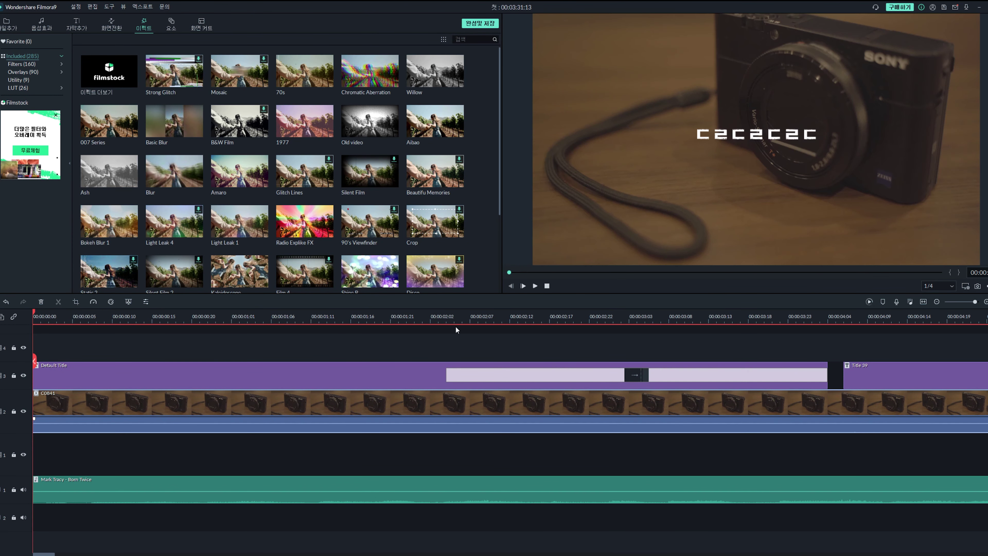
key("space")
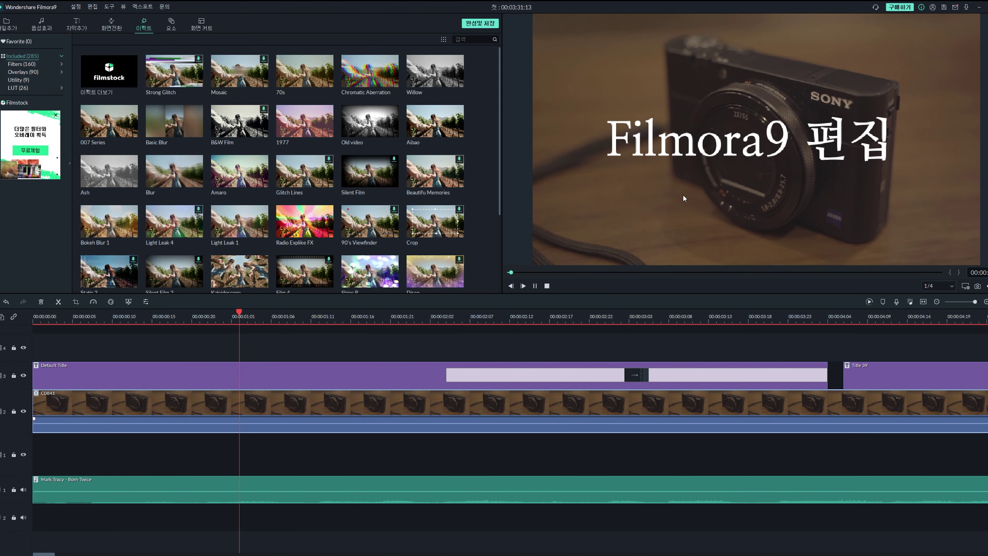
Stabilize clip C0841, raise its smoothing level to 100, and play the result from the start.
right_click(329, 399)
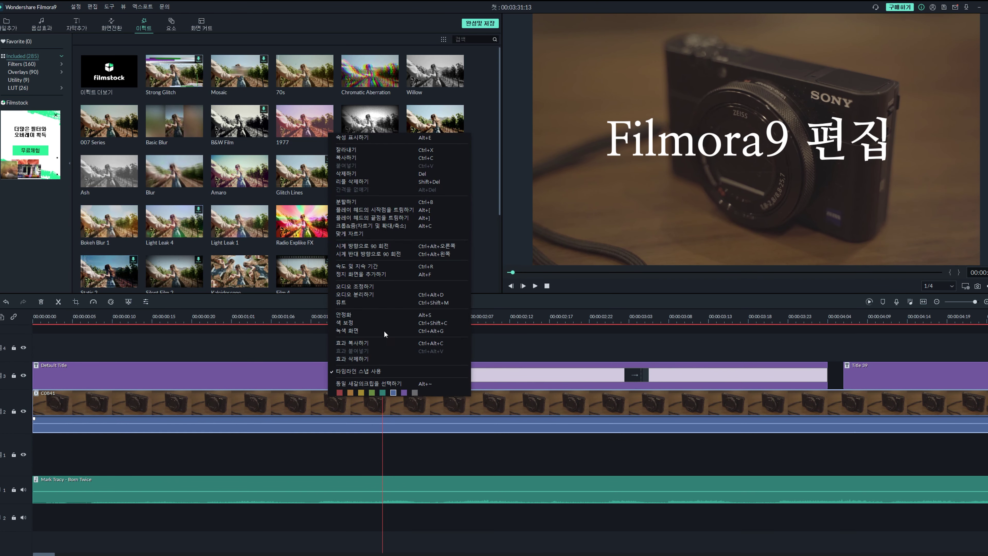
left_click(403, 316)
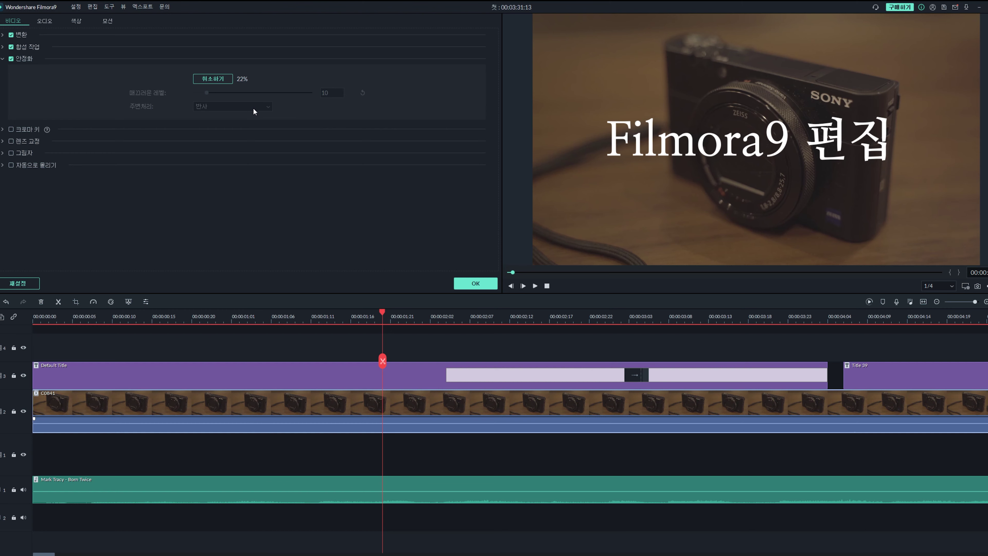
key("space")
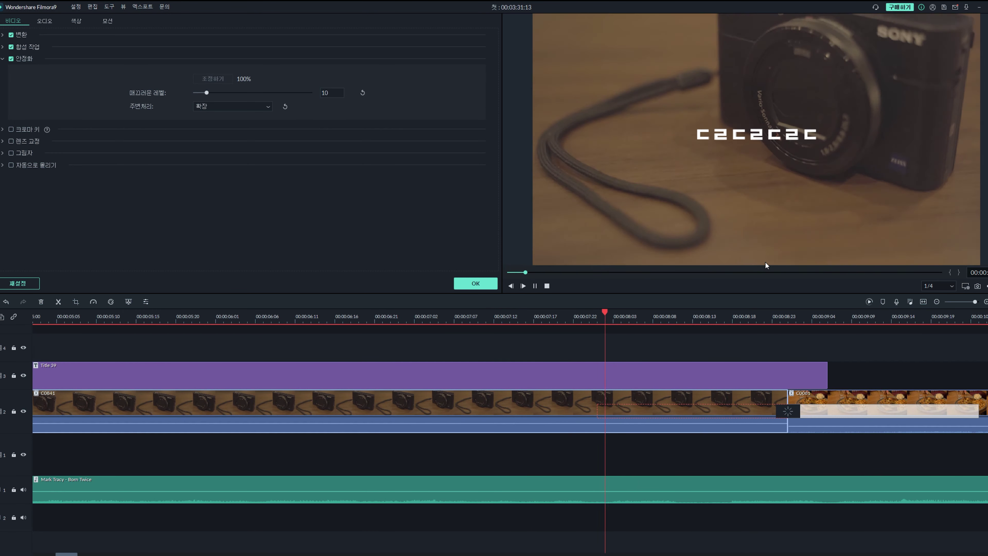
key("space")
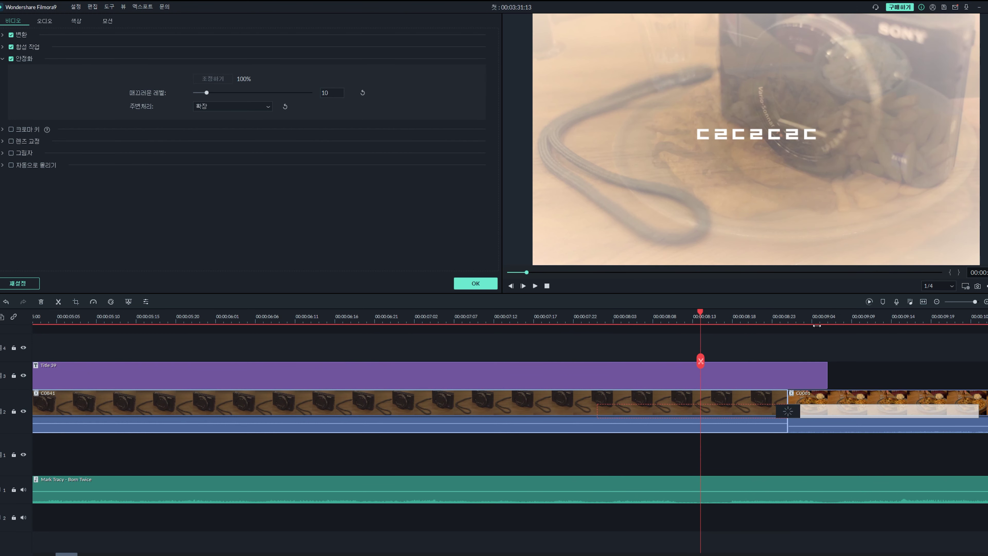
left_click_drag(206, 92, 311, 93)
key("space")
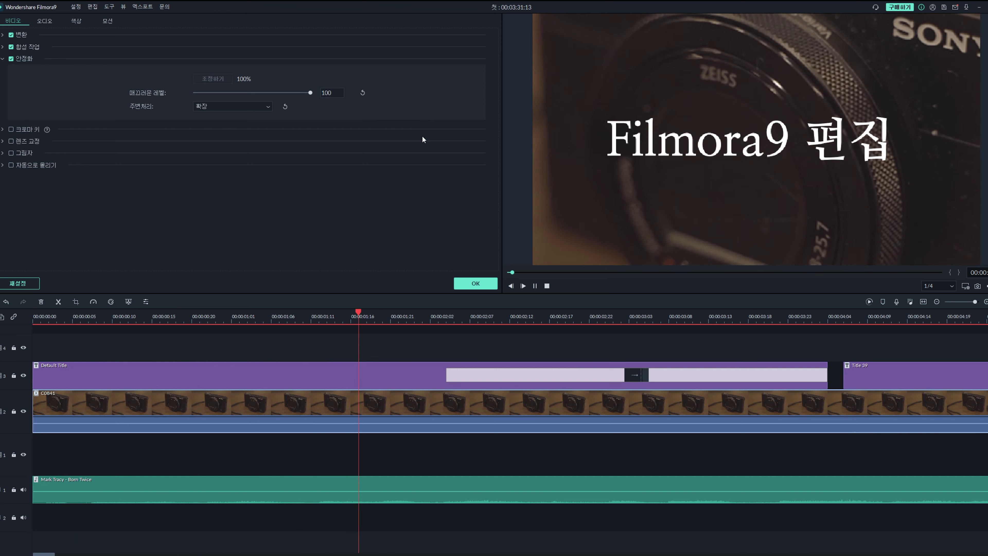